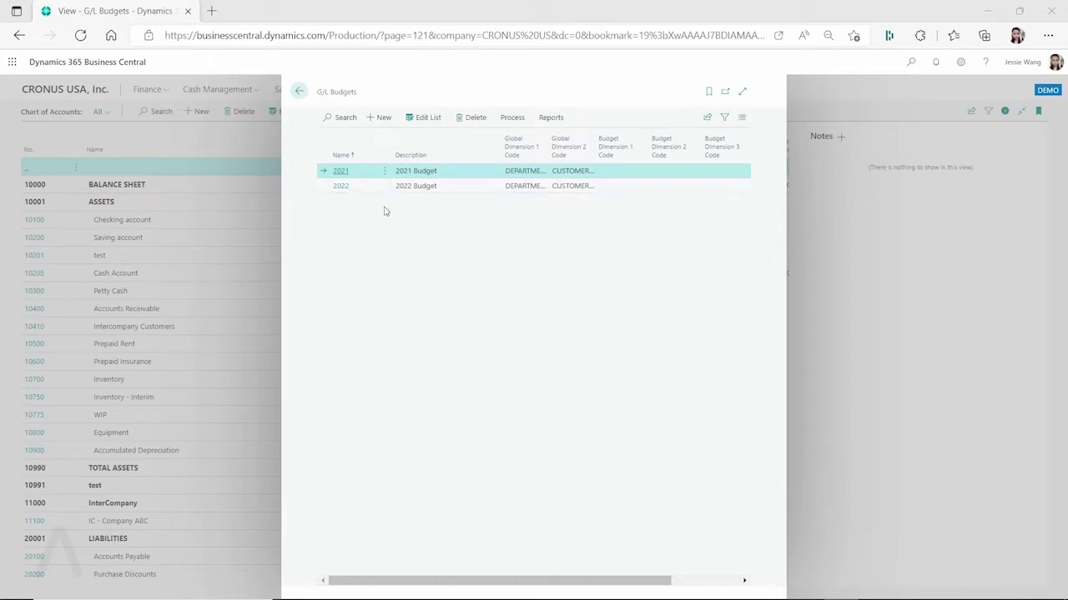
# - Check the 2021 and 2022 budgets for 40100, noting 2,000.00 in Feb 2022
pyautogui.click(340, 172)
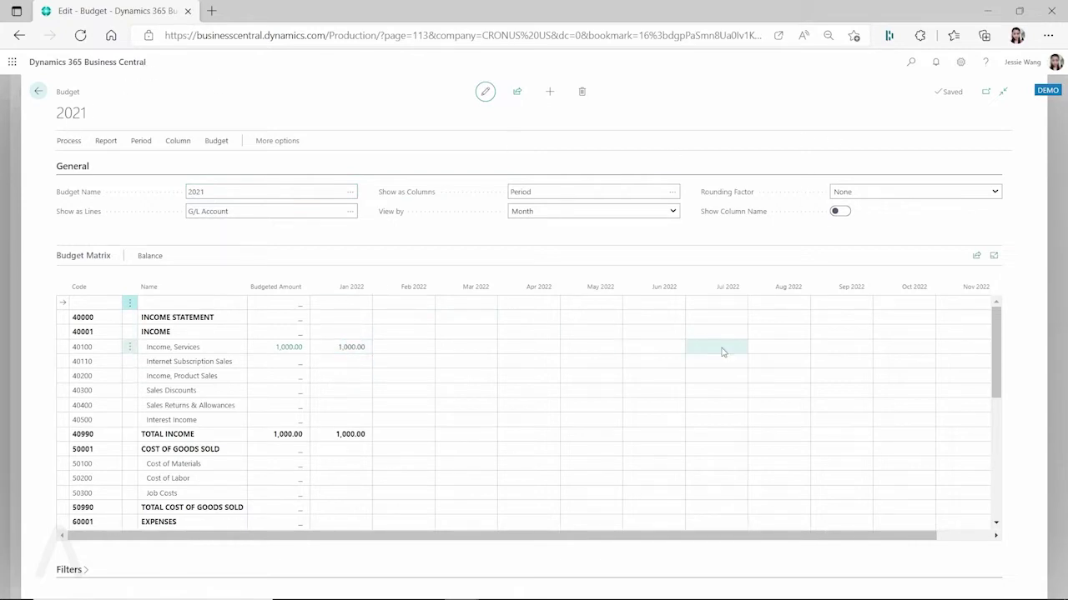
pyautogui.click(38, 91)
pyautogui.click(340, 186)
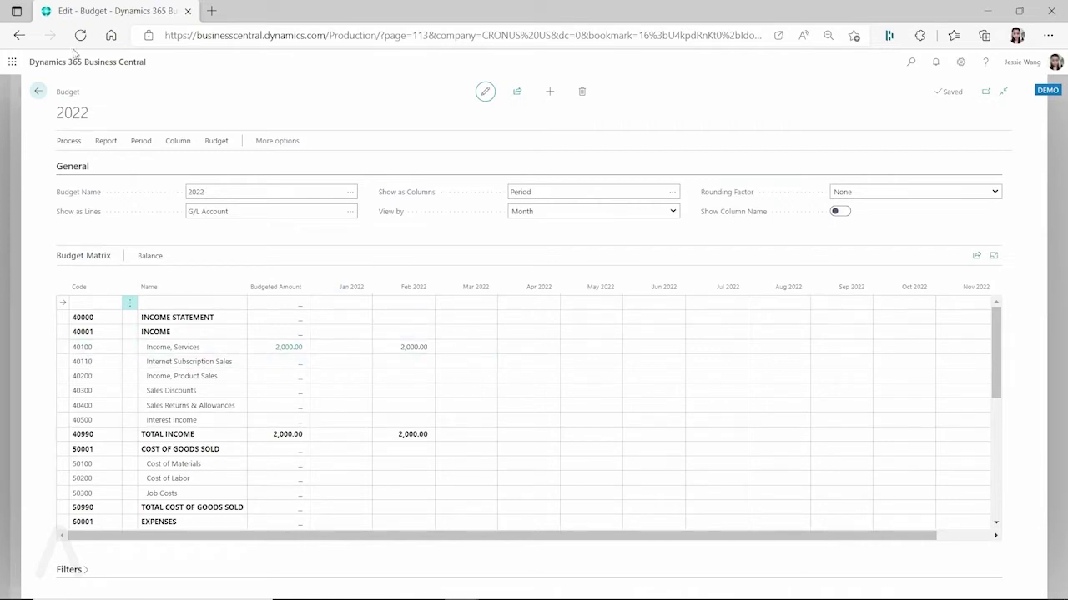
pyautogui.click(38, 91)
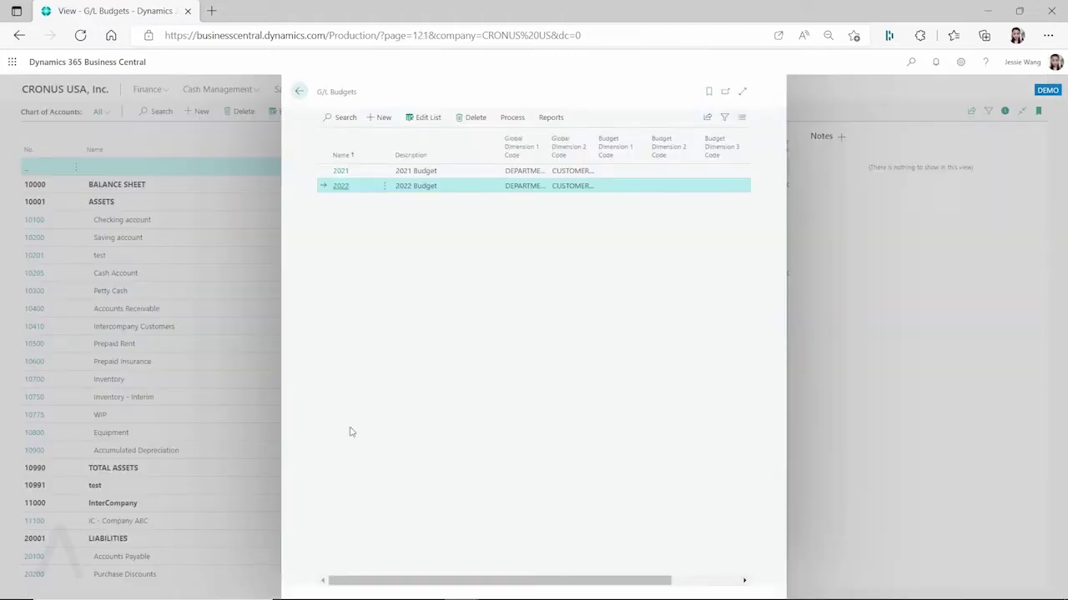
# - Return to the Chart of Accounts and select account 40100 Income, Services
pyautogui.click(300, 94)
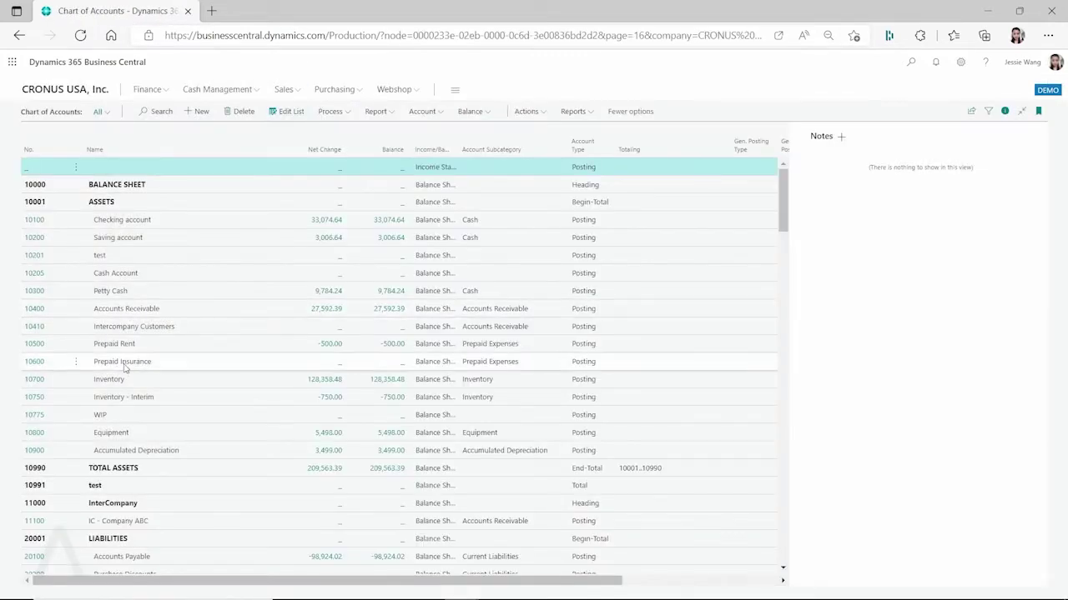
pyautogui.scroll(-5, 153, 422)
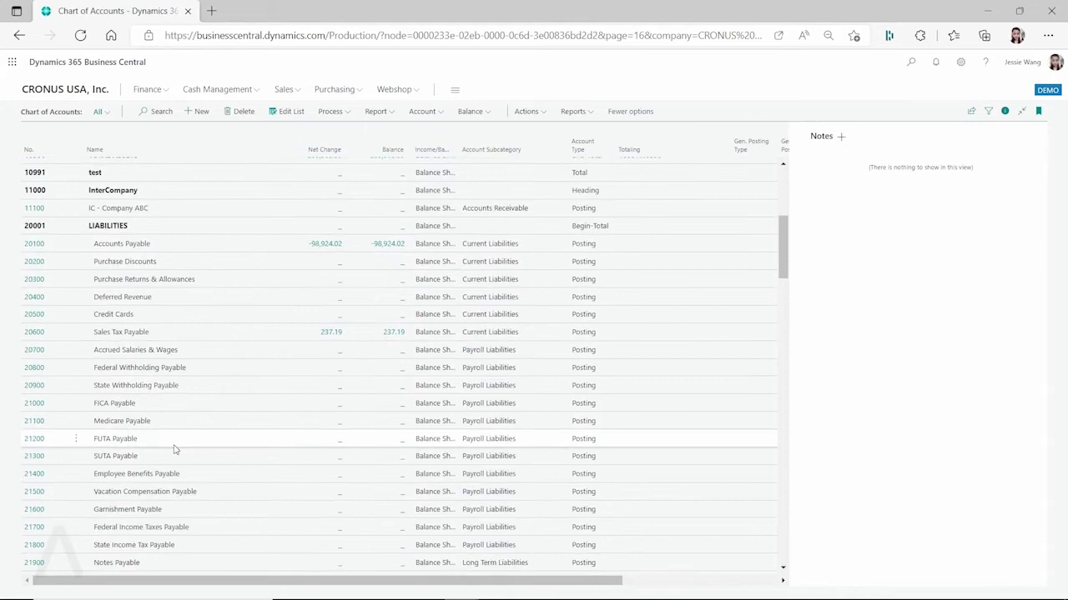
pyautogui.scroll(-2, 173, 447)
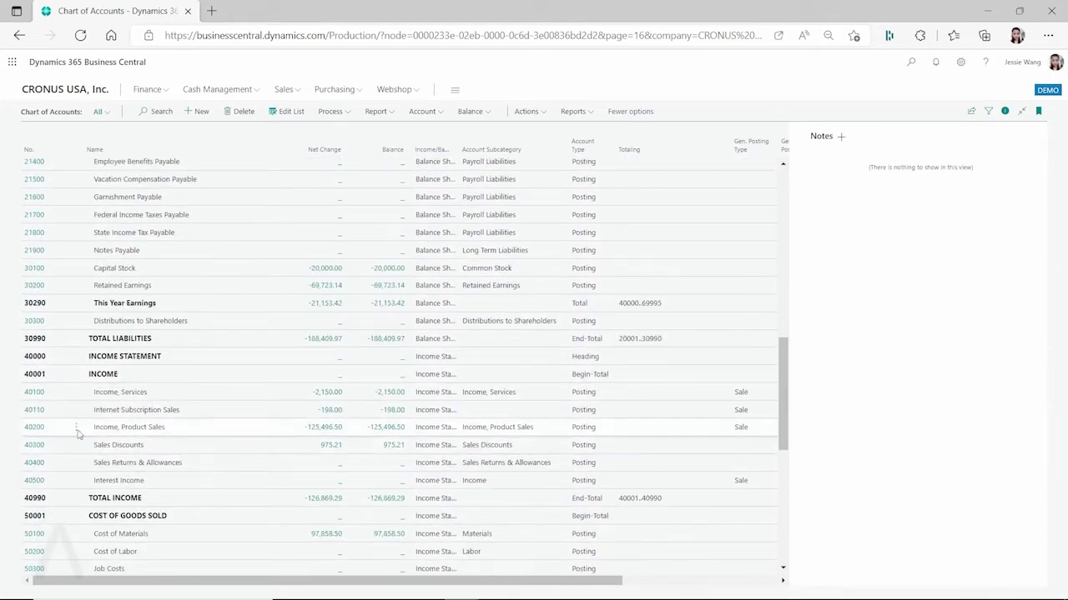
pyautogui.click(51, 397)
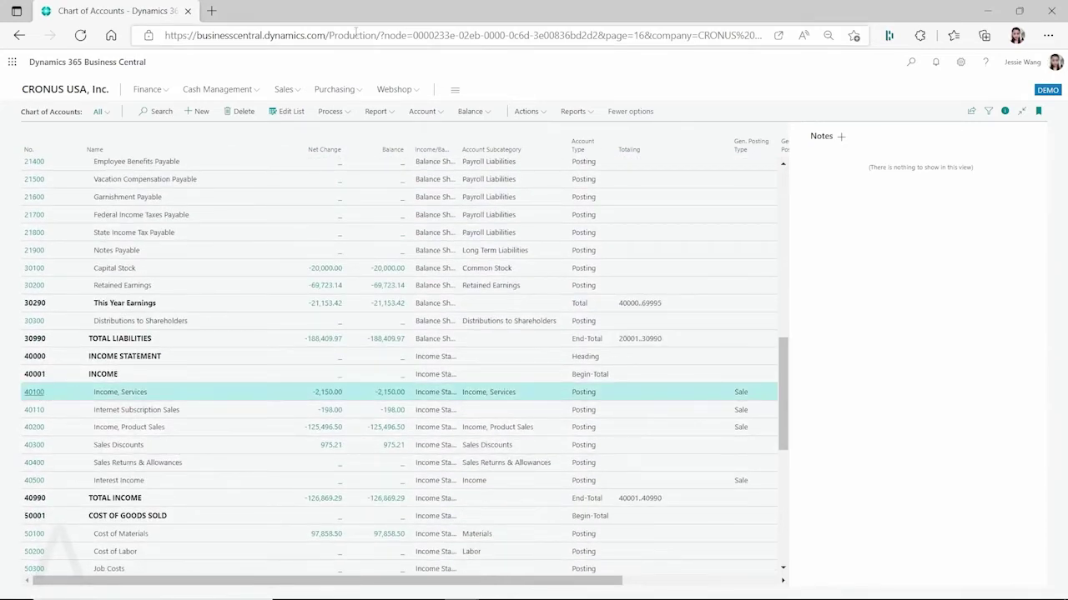
pyautogui.click(423, 114)
# - Drill into 40100's January budgeted debit of 1,000.00 and show the entry filters
pyautogui.click(470, 111)
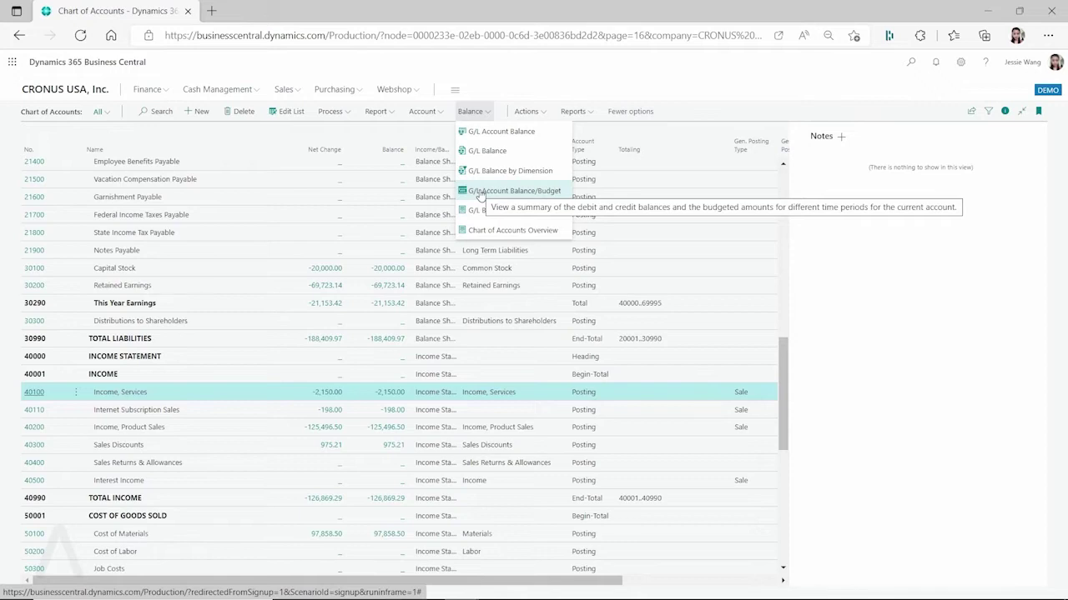
pyautogui.click(480, 192)
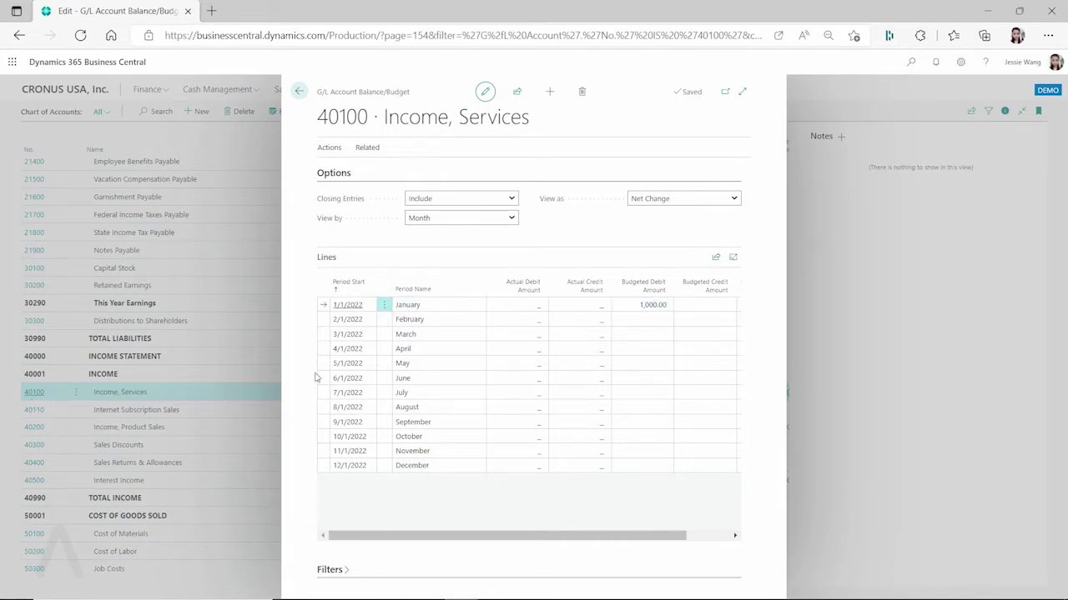
pyautogui.click(637, 305)
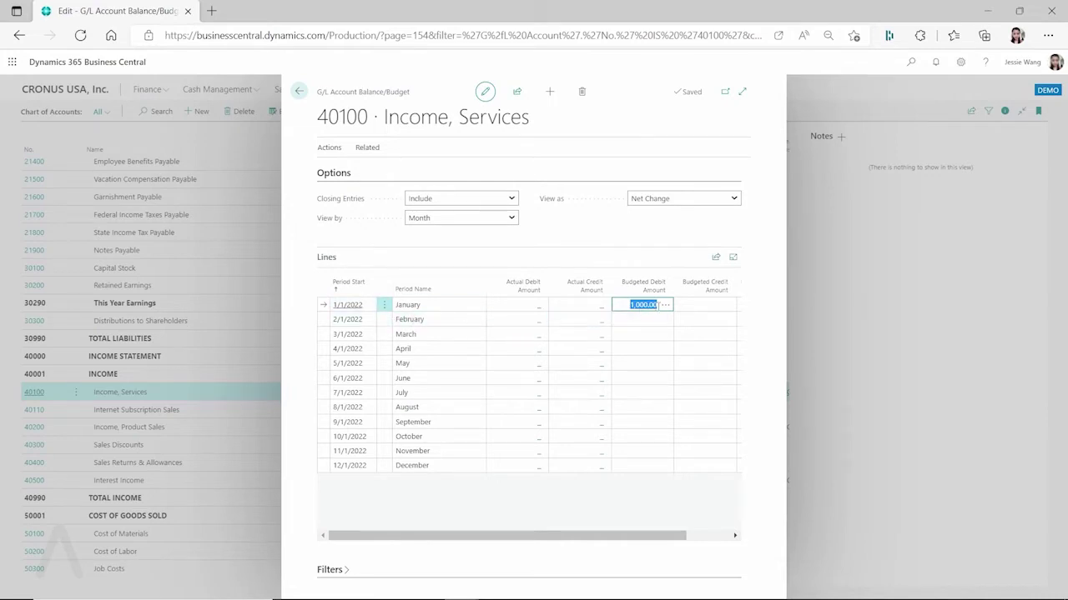
pyautogui.click(669, 307)
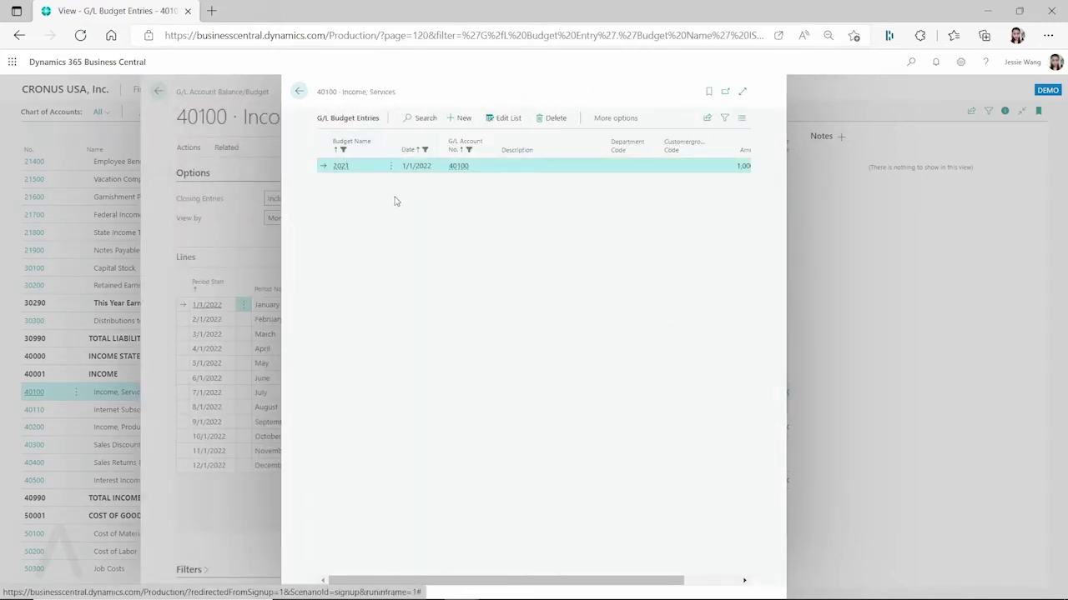
pyautogui.hotkey('shift', 'F3')
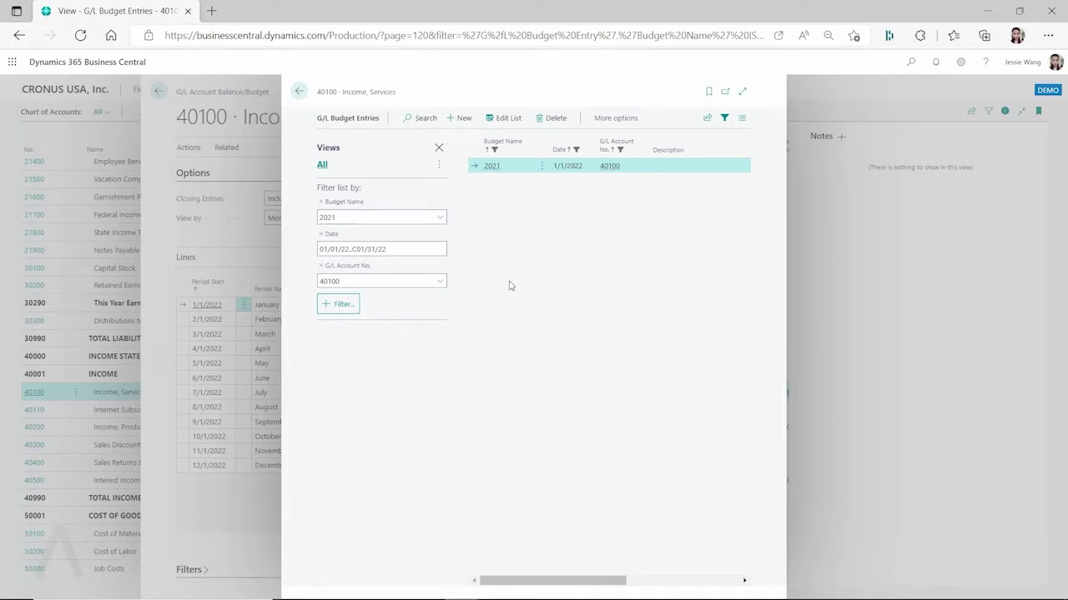
# - Close G/L Budget Entries and G/L Account Balance/Budget, landing on the Chart of Accounts
pyautogui.click(298, 93)
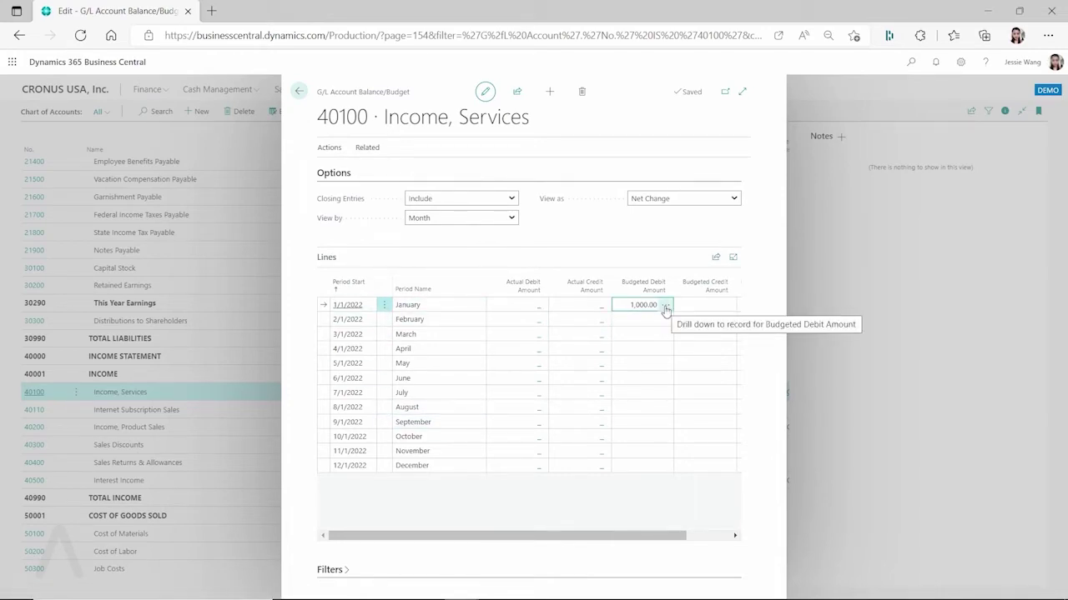
pyautogui.click(301, 92)
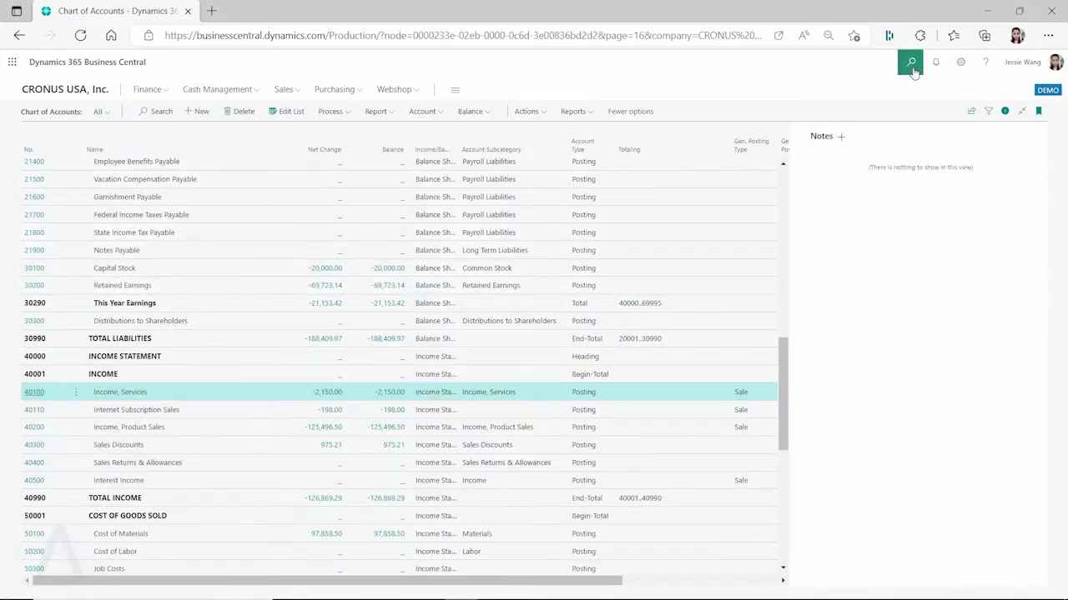
# - Find G/L Budgets through Tell Me and review the 2021 and 2022 budgets
pyautogui.click(911, 62)
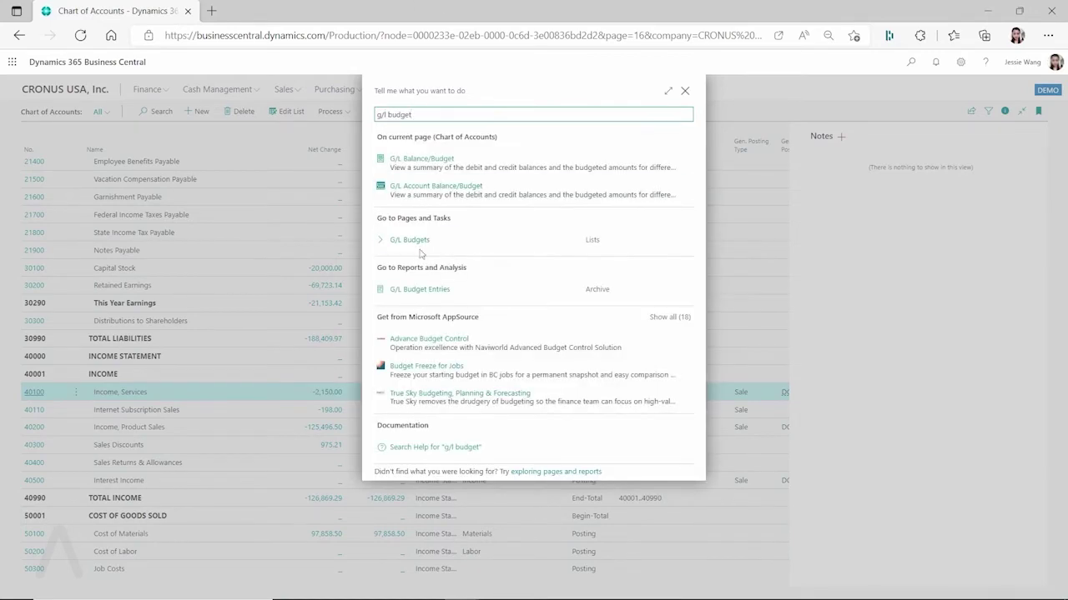
pyautogui.click(419, 247)
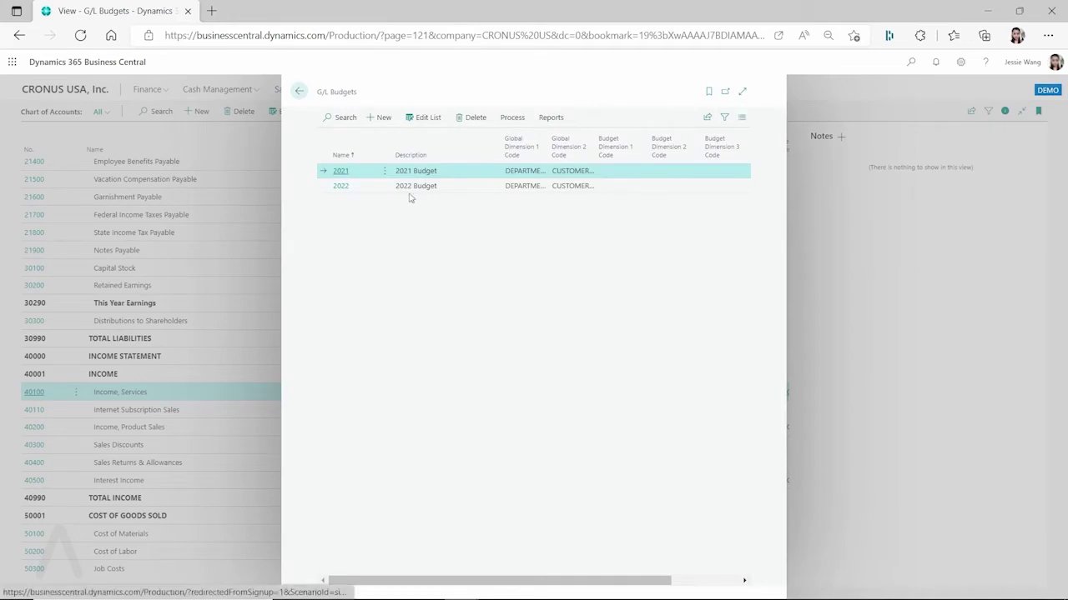
pyautogui.click(345, 172)
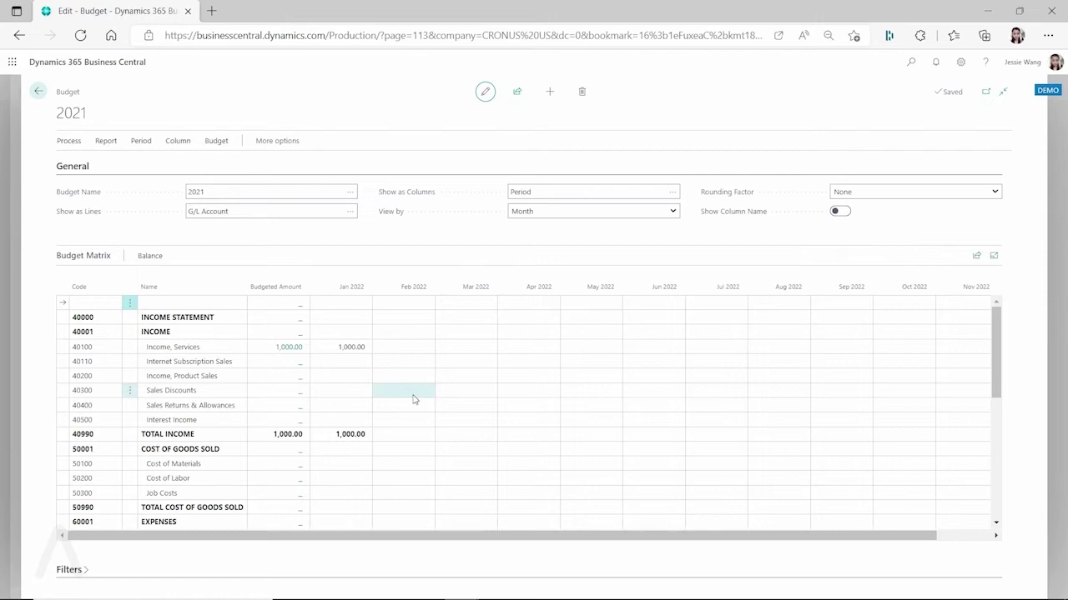
pyautogui.click(38, 91)
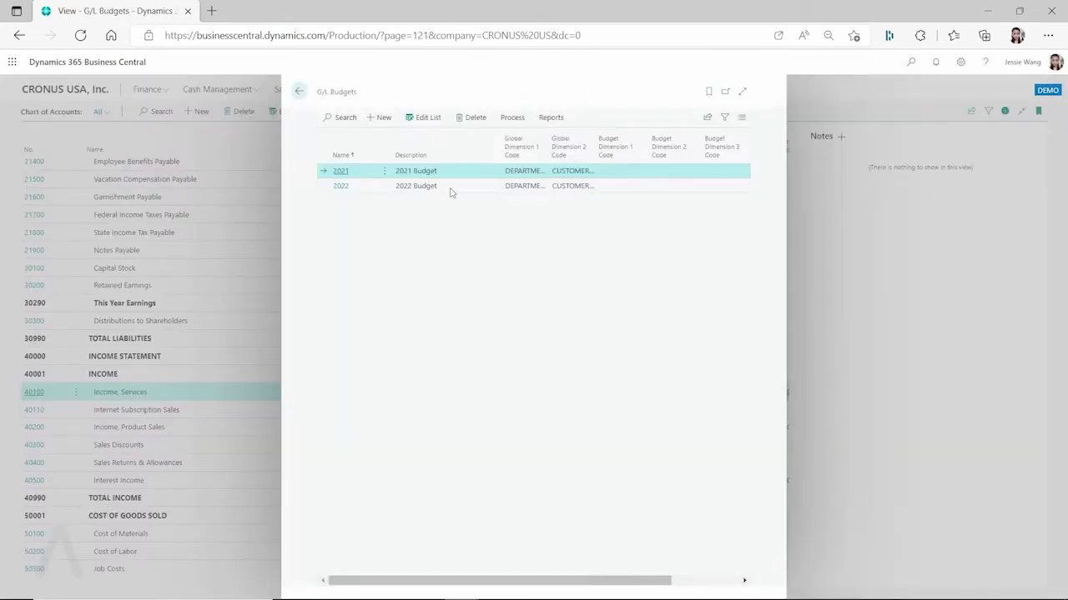
pyautogui.click(351, 192)
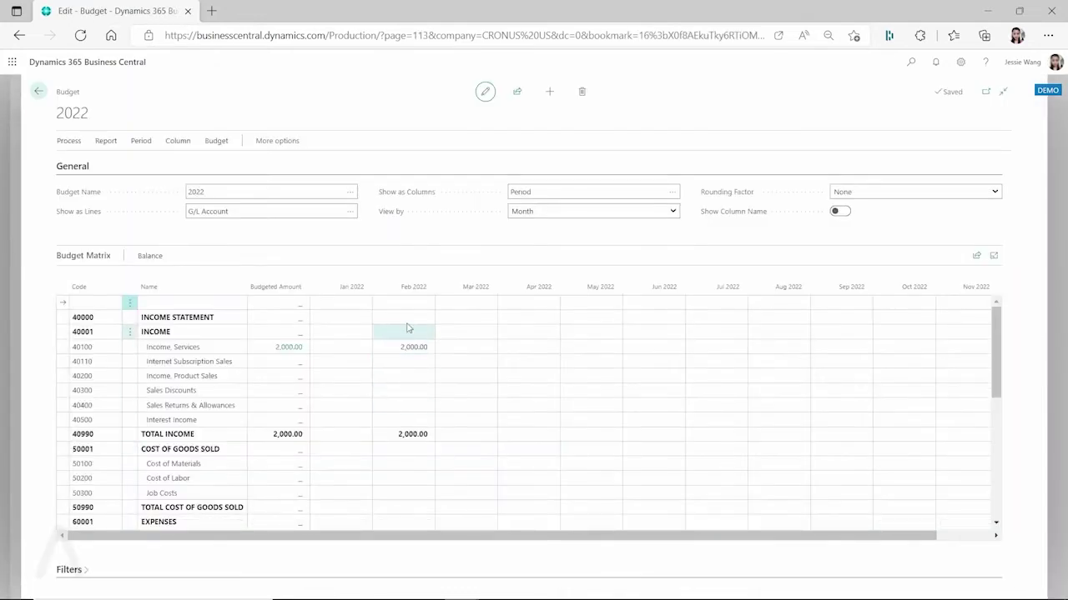
pyautogui.click(39, 92)
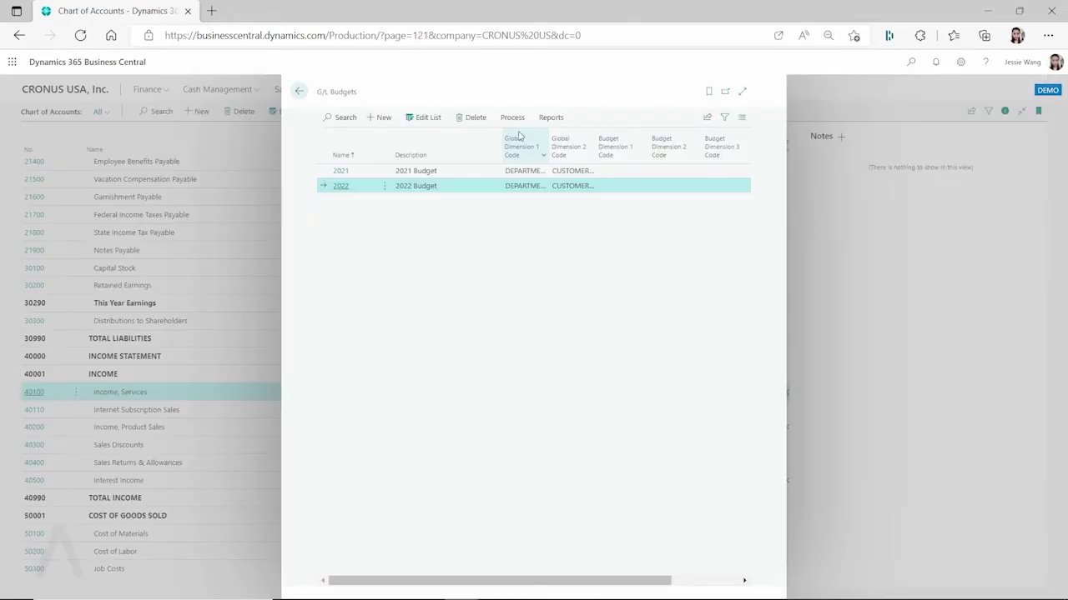
# - Delete the 2021 budget, confirm with Yes, and return to the Chart of Accounts
pyautogui.click(359, 174)
pyautogui.click(470, 117)
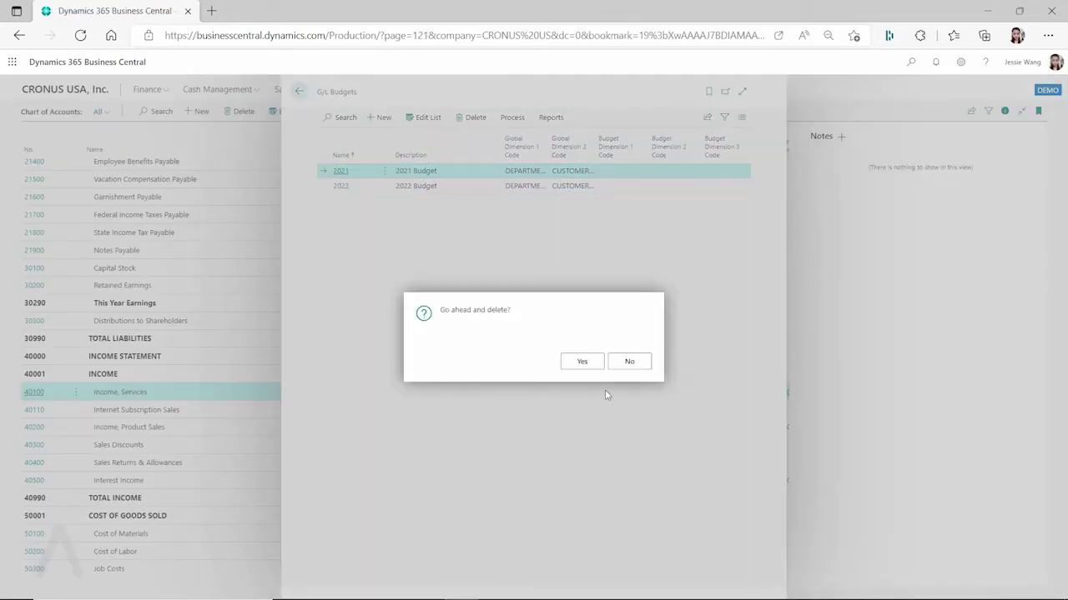
pyautogui.click(583, 362)
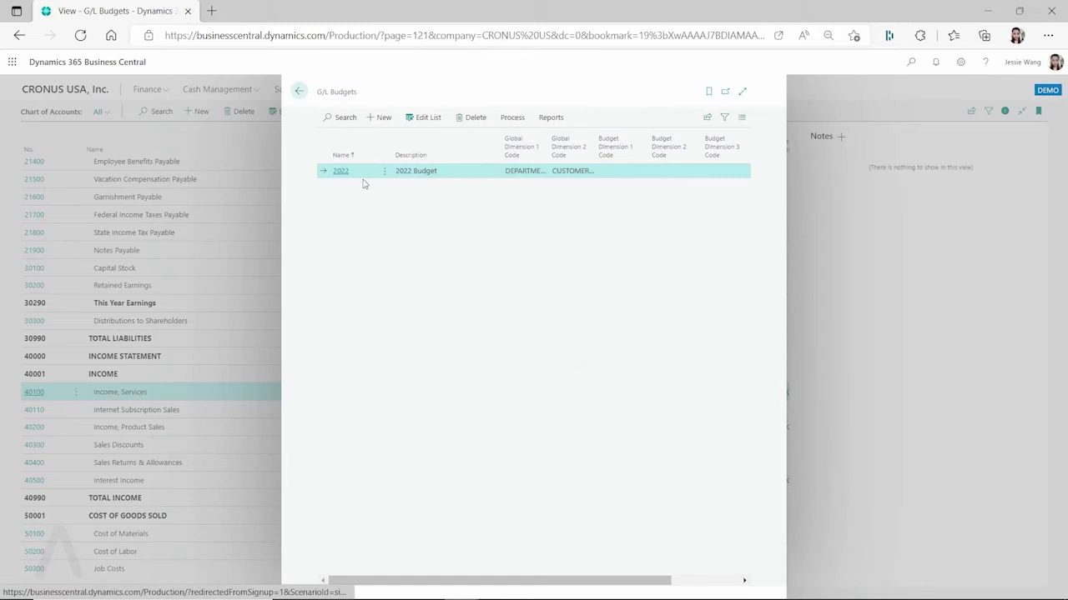
pyautogui.click(297, 91)
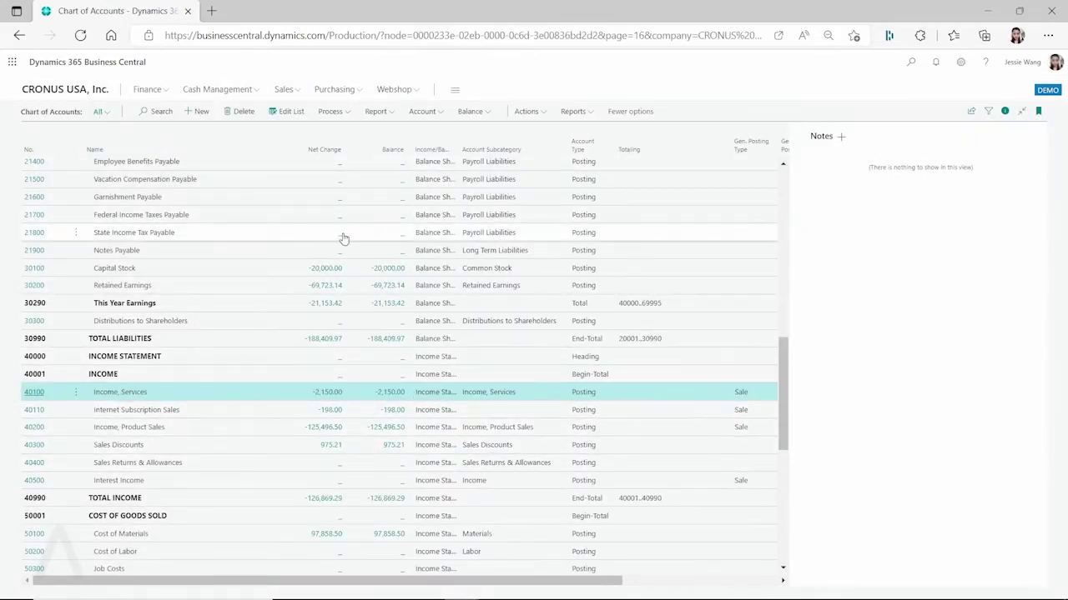
# - Drill into the entries behind 40100's February budget of 2,000.00
pyautogui.click(472, 111)
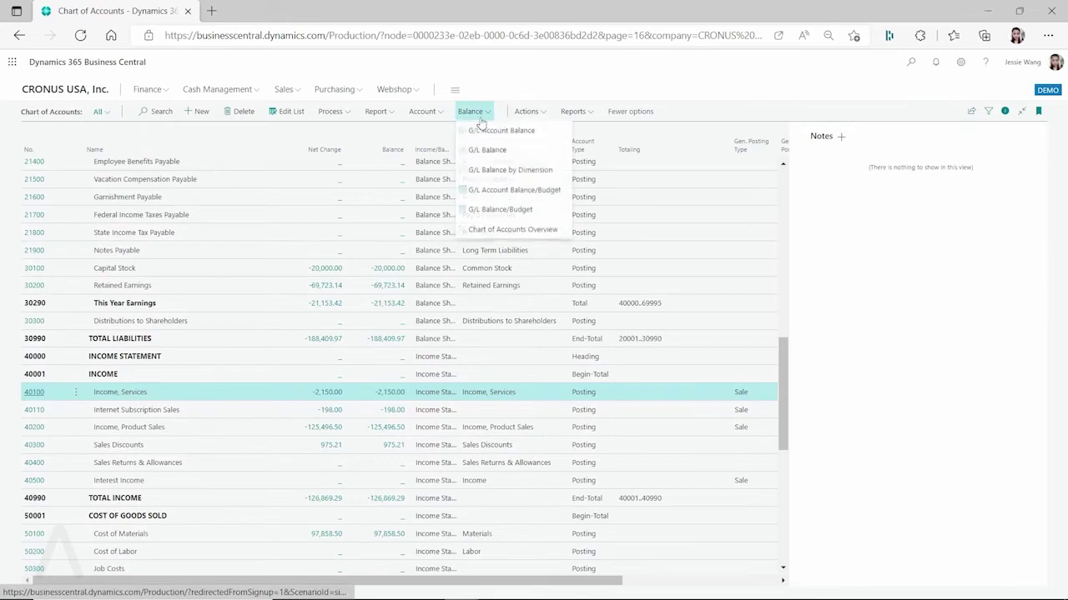
pyautogui.click(513, 190)
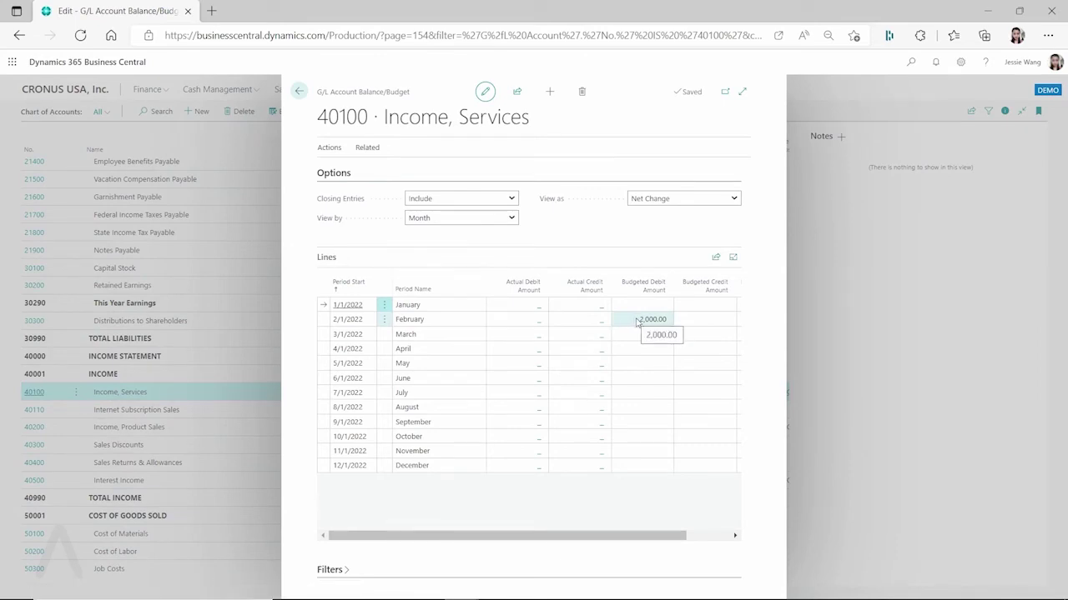
pyautogui.click(652, 319)
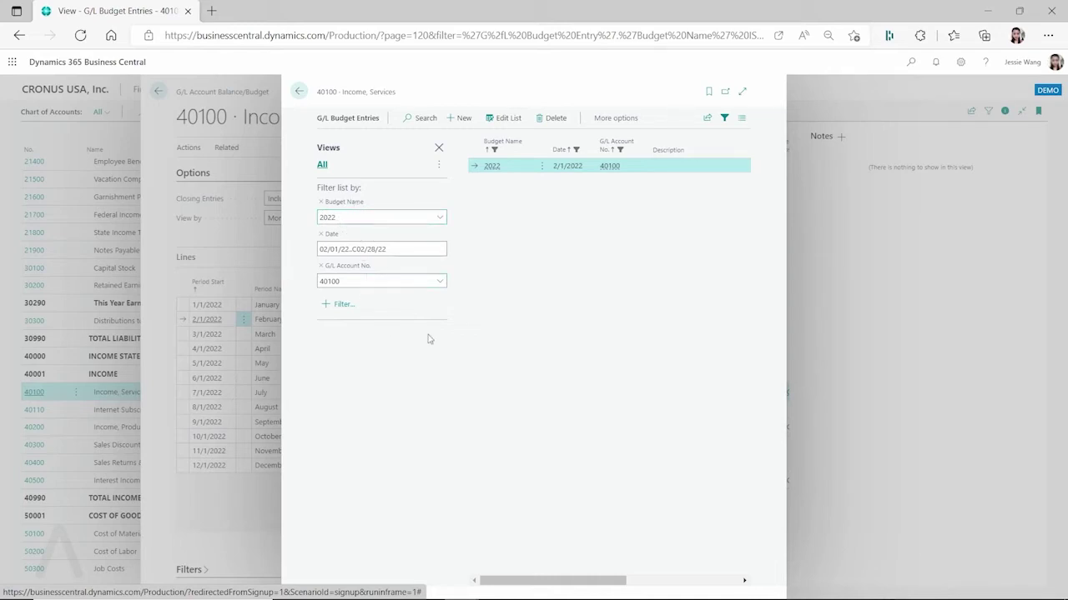
# - Return to the Chart of Accounts and switch to the NAV client's G/L Budgets list
pyautogui.click(301, 92)
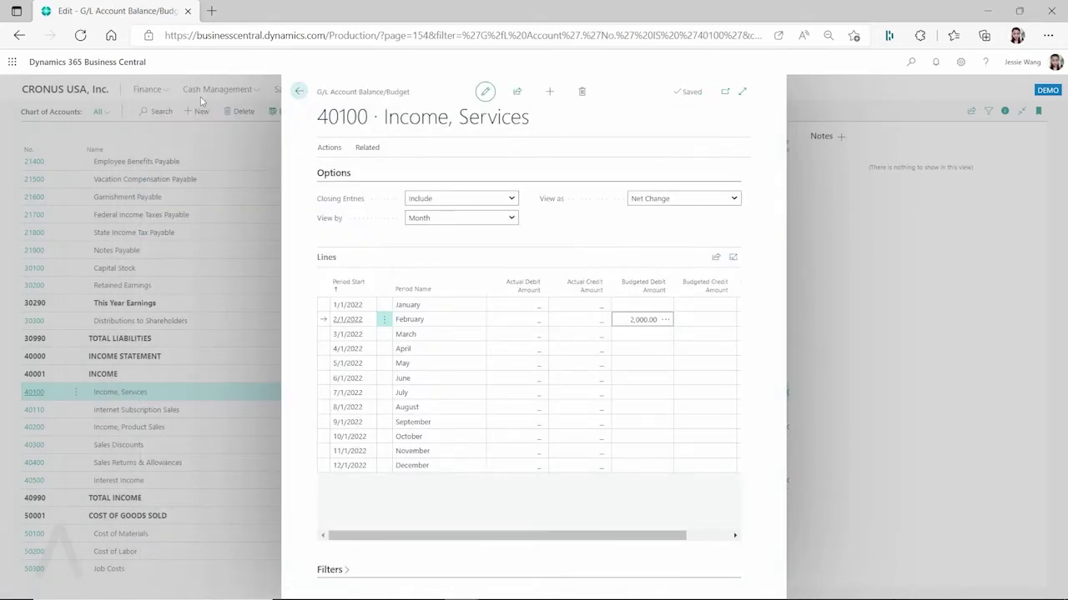
pyautogui.click(299, 92)
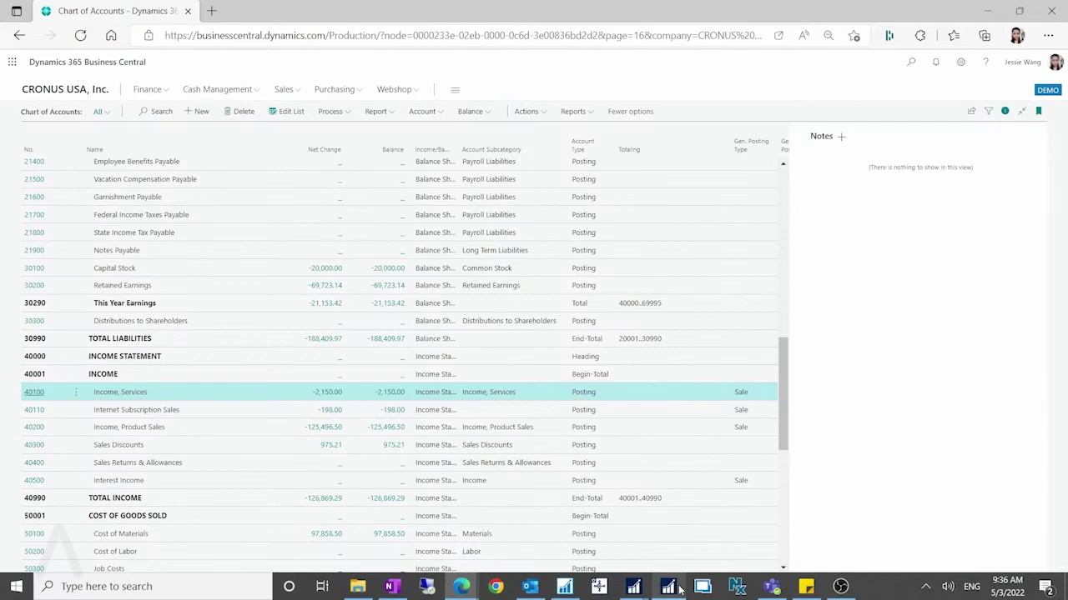
pyautogui.click(678, 588)
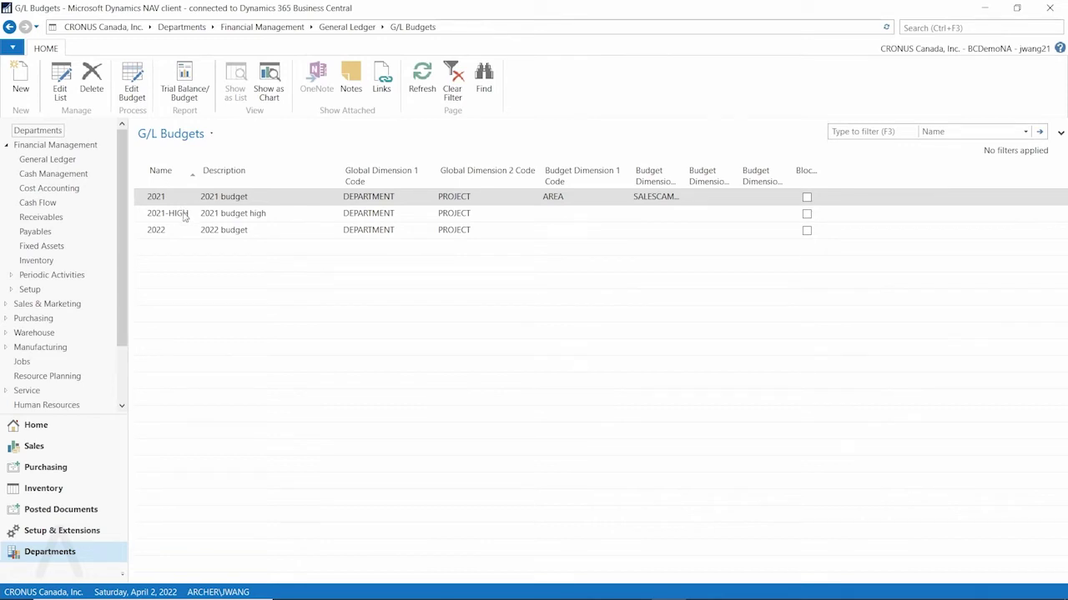
# - Compare the 2021 and 2021-HIGH budgets, then search for 'account sche'
pyautogui.click(185, 217)
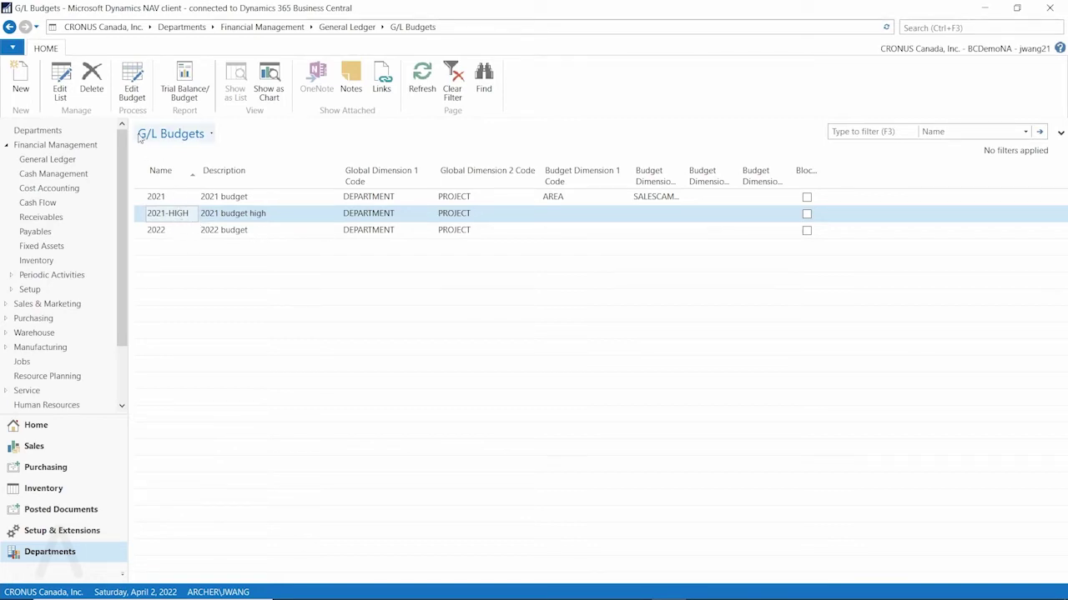
pyautogui.click(177, 202)
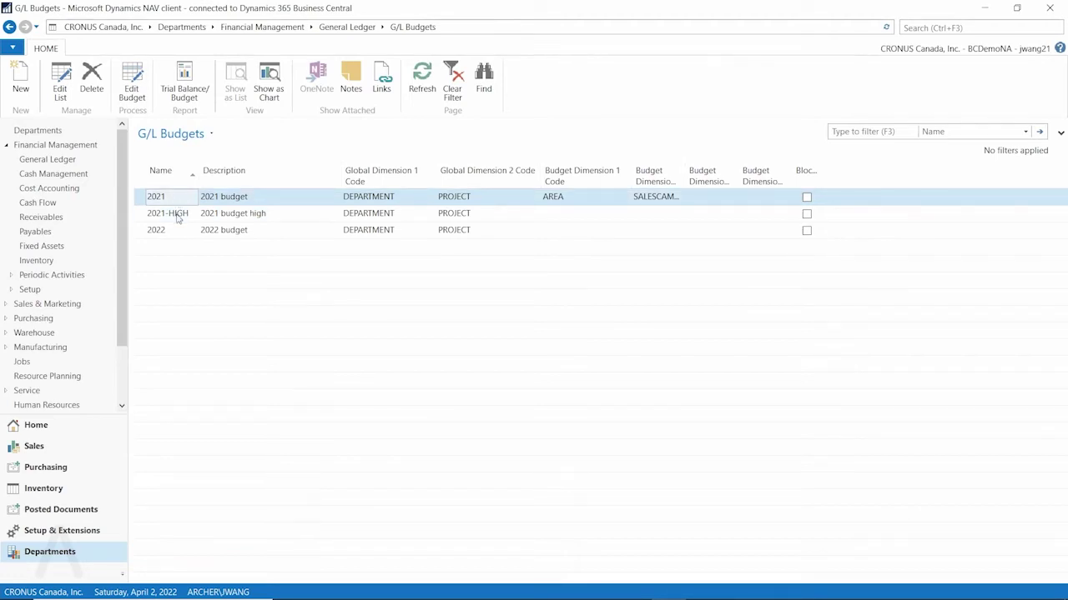
pyautogui.click(177, 218)
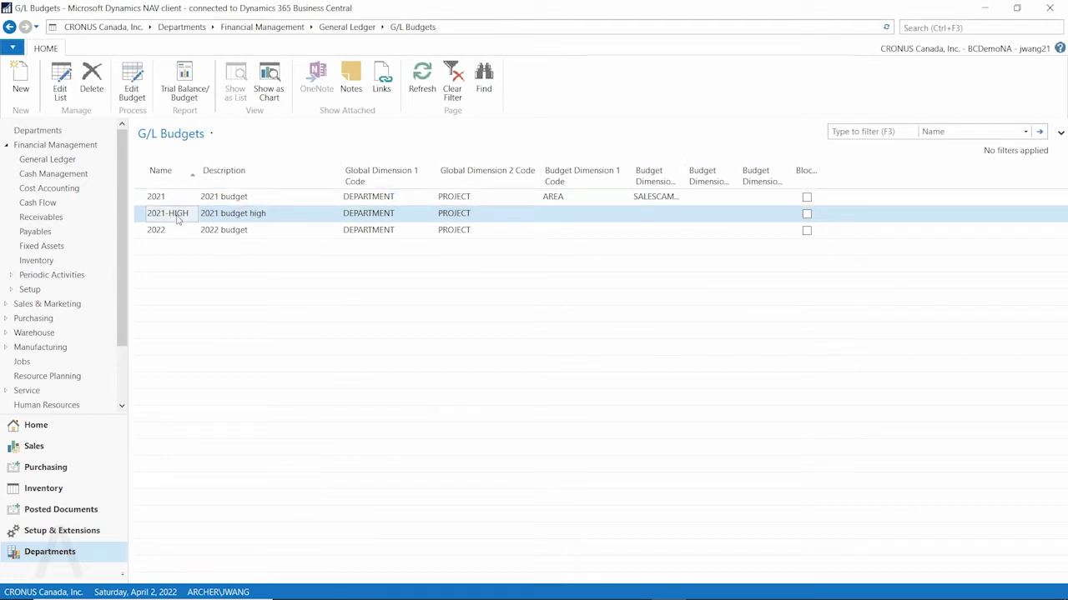
pyautogui.click(180, 202)
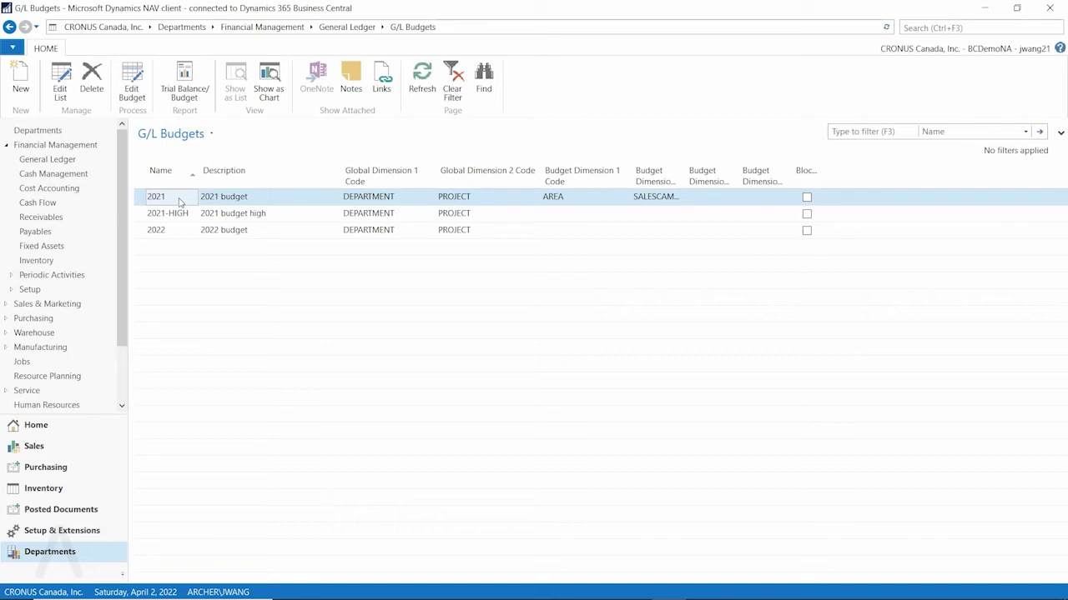
pyautogui.click(951, 26)
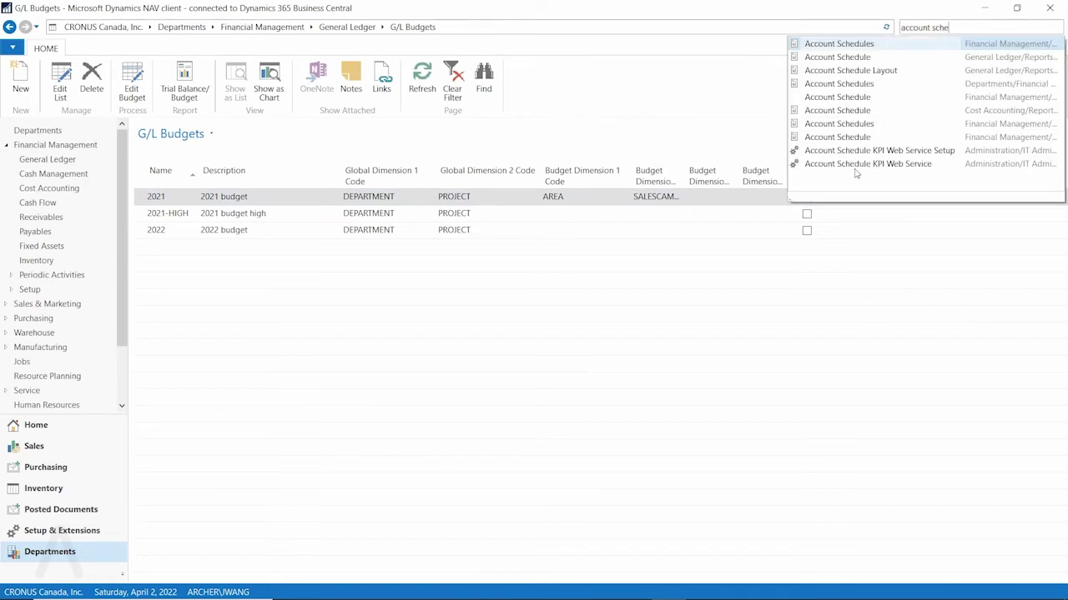
# - Open Account Schedules full-screen and pick the ACT/BUD column layout in setup
pyautogui.click(868, 125)
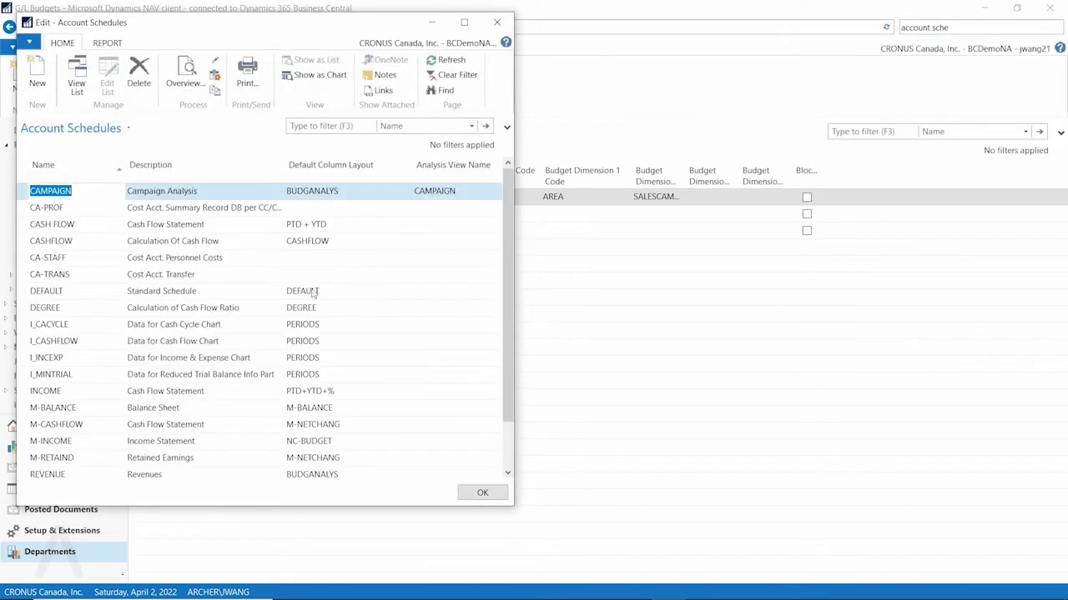
pyautogui.click(464, 21)
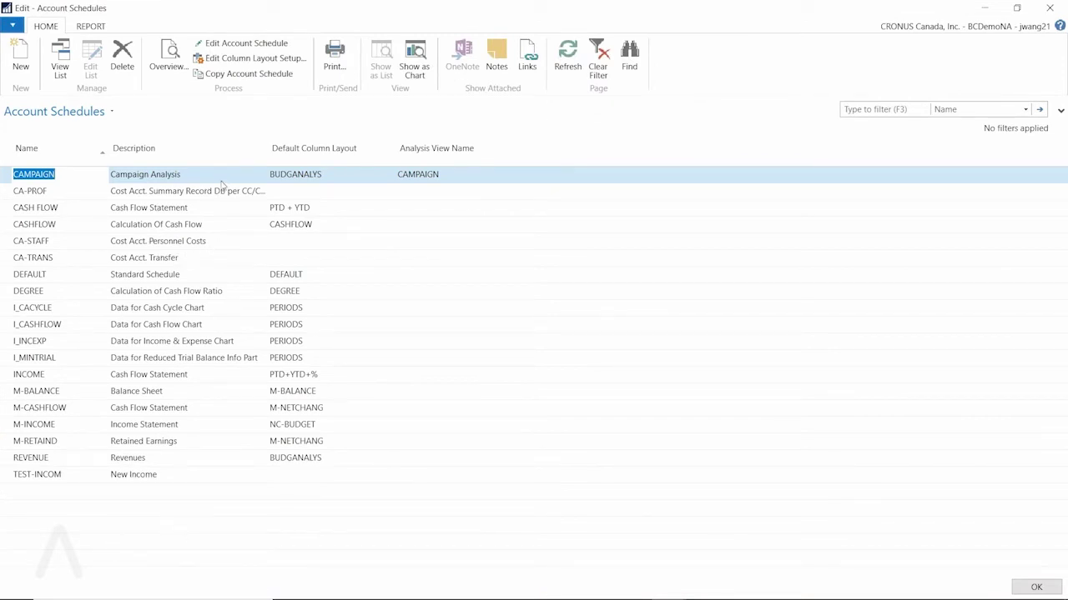
pyautogui.click(298, 58)
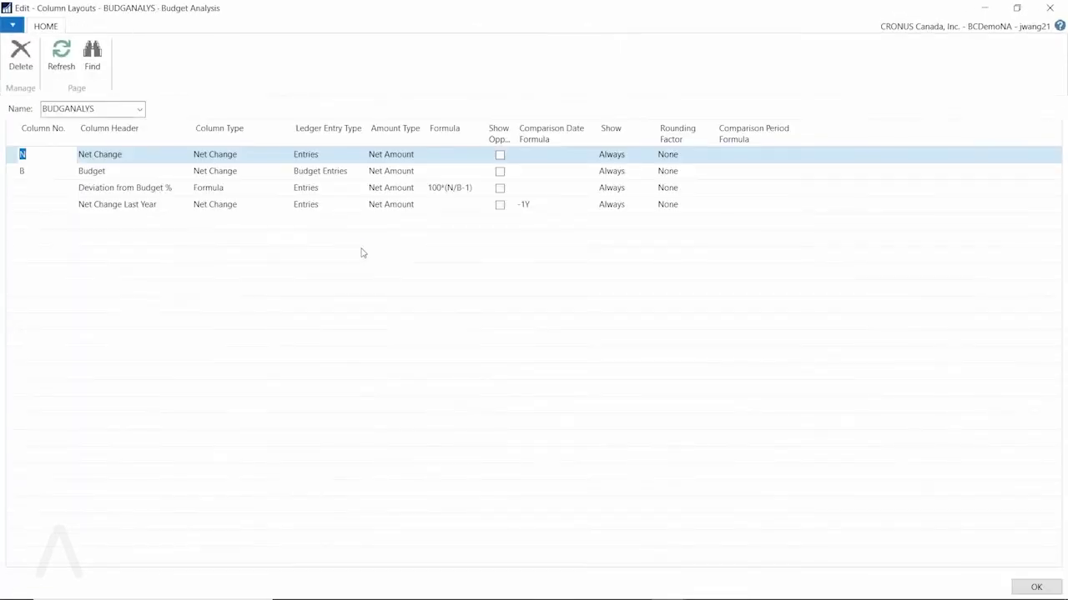
pyautogui.click(140, 109)
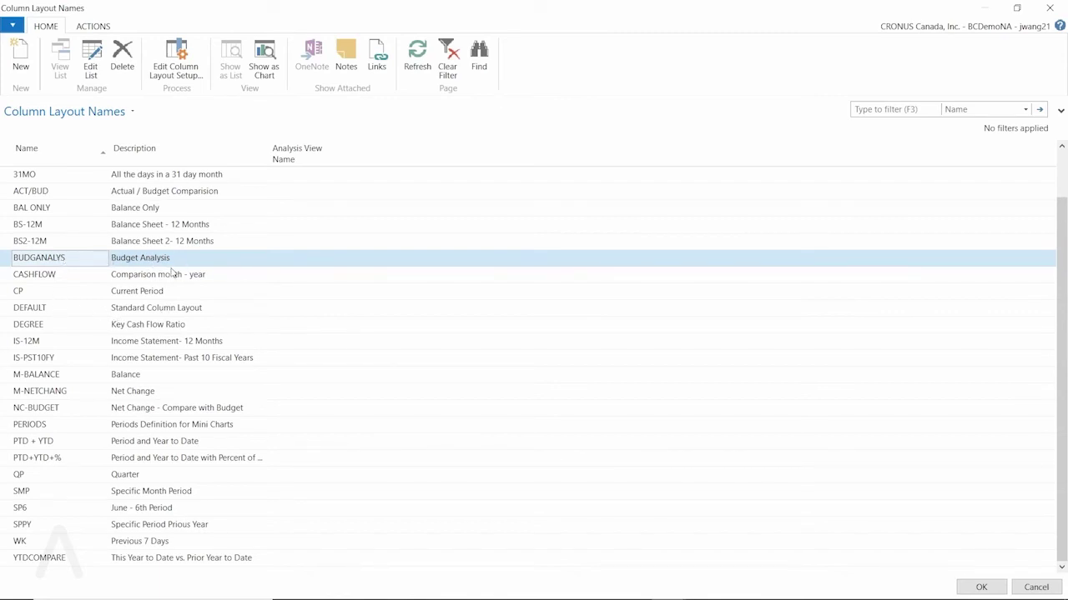
pyautogui.click(82, 191)
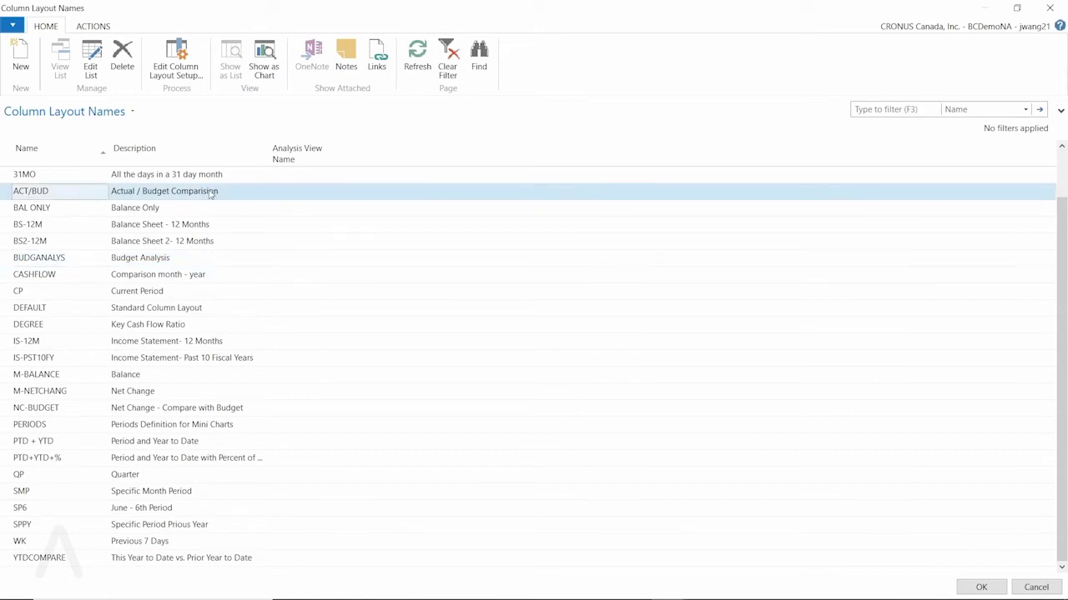
# - Confirm ACT/BUD's row B Budget column uses Budget Entries, then close back to Account Schedules
pyautogui.click(183, 63)
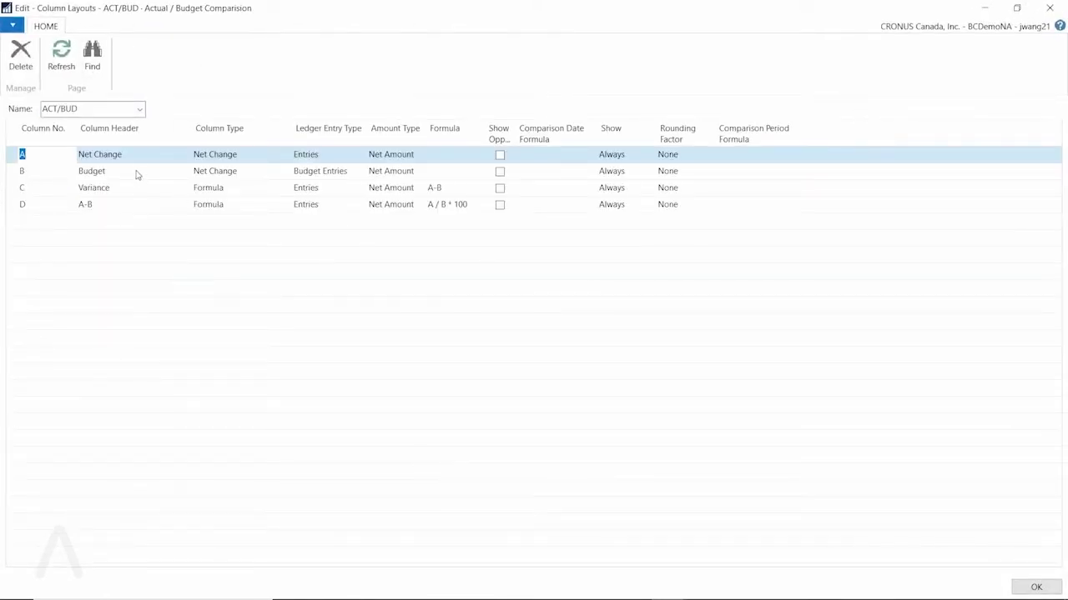
pyautogui.click(120, 178)
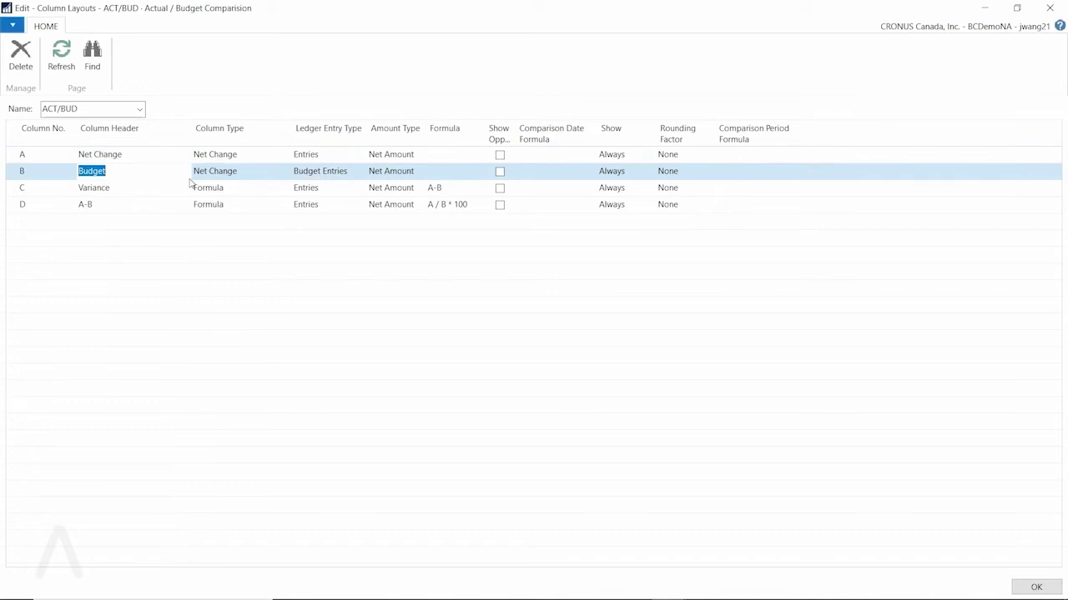
pyautogui.click(347, 171)
pyautogui.click(360, 173)
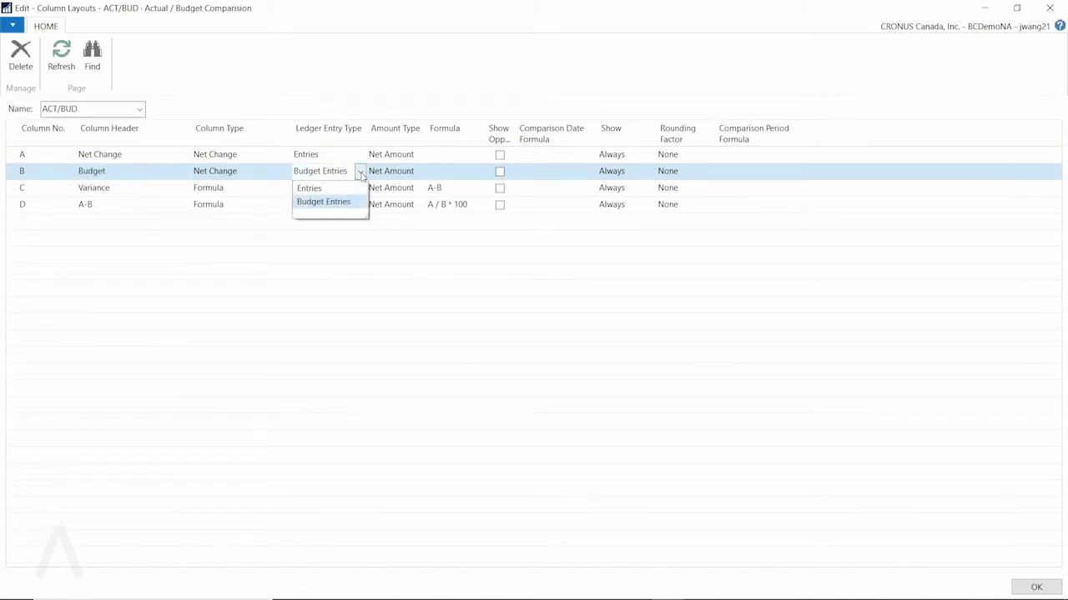
pyautogui.click(361, 172)
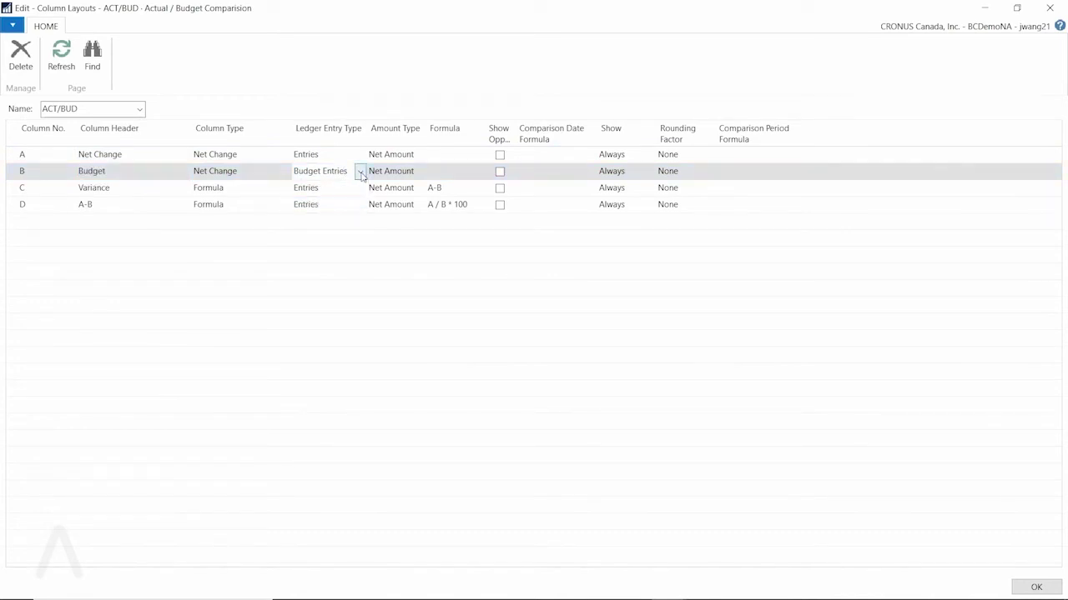
pyautogui.click(1049, 8)
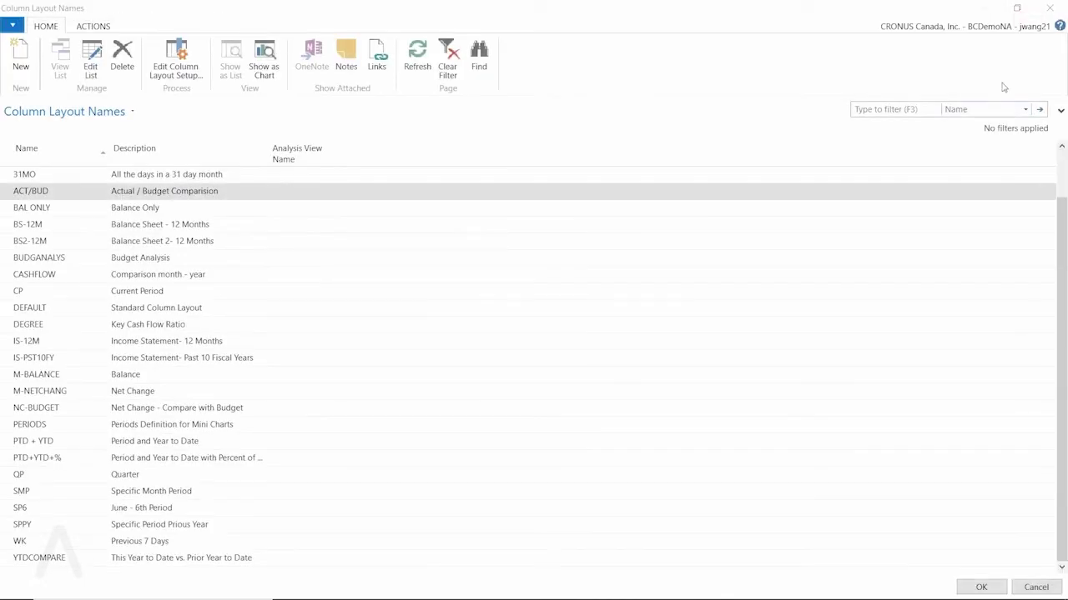
pyautogui.click(1049, 7)
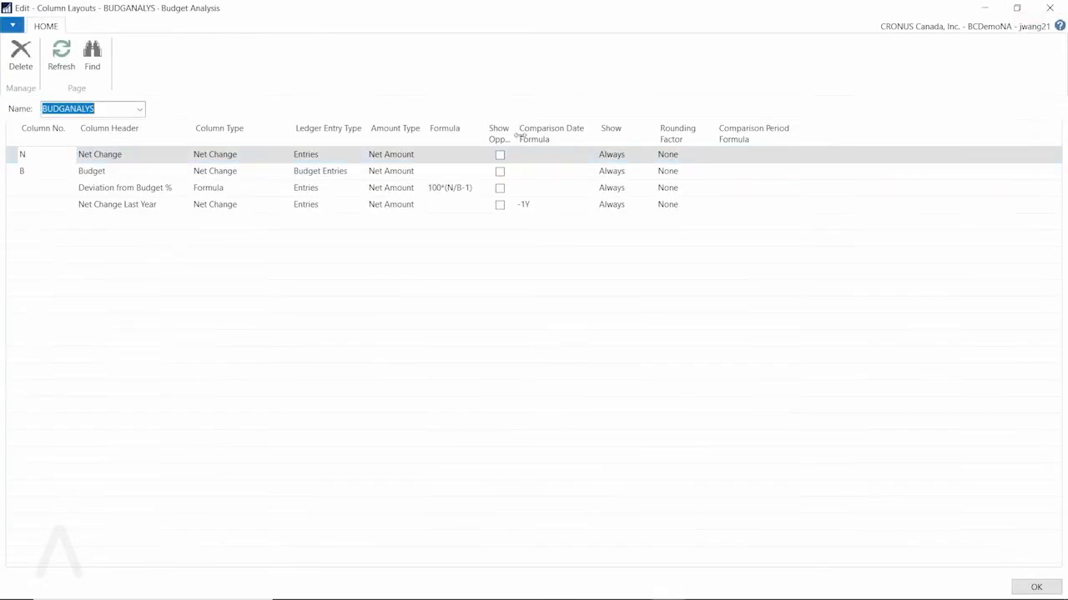
pyautogui.click(1052, 9)
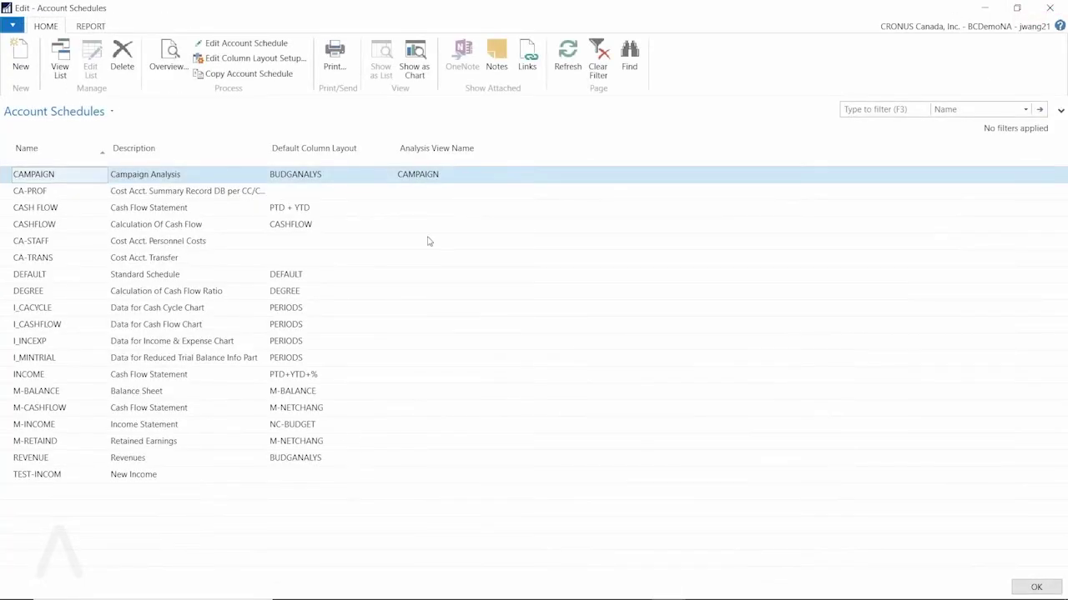
# - Open G/L Budget Entries filtered to 2021|2021-HIGH and account 41100, selecting the 10.00 2021-HIGH entry
pyautogui.click(1048, 7)
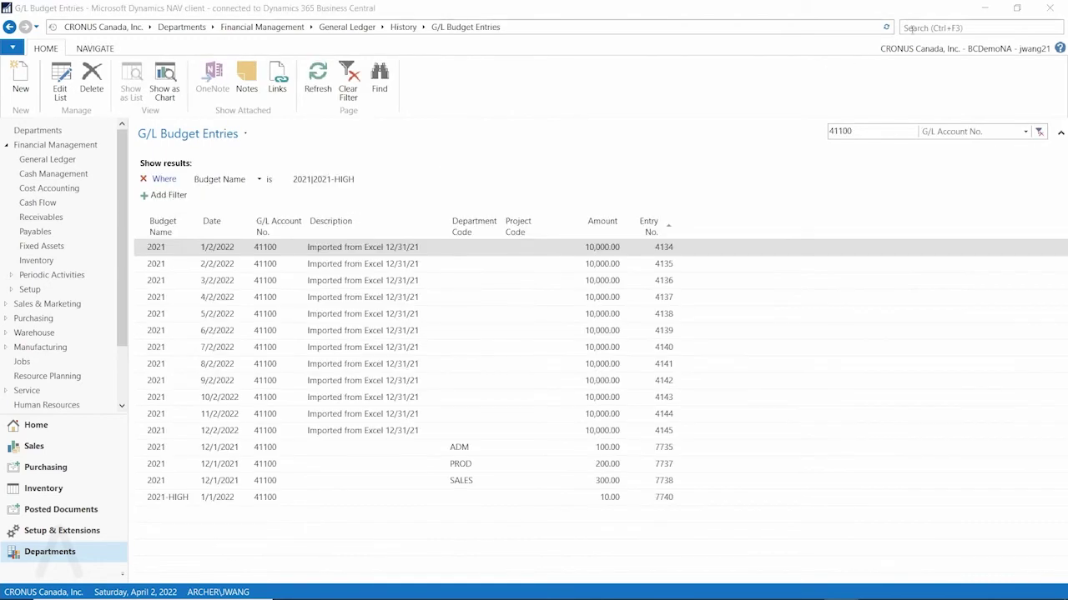
pyautogui.click(912, 30)
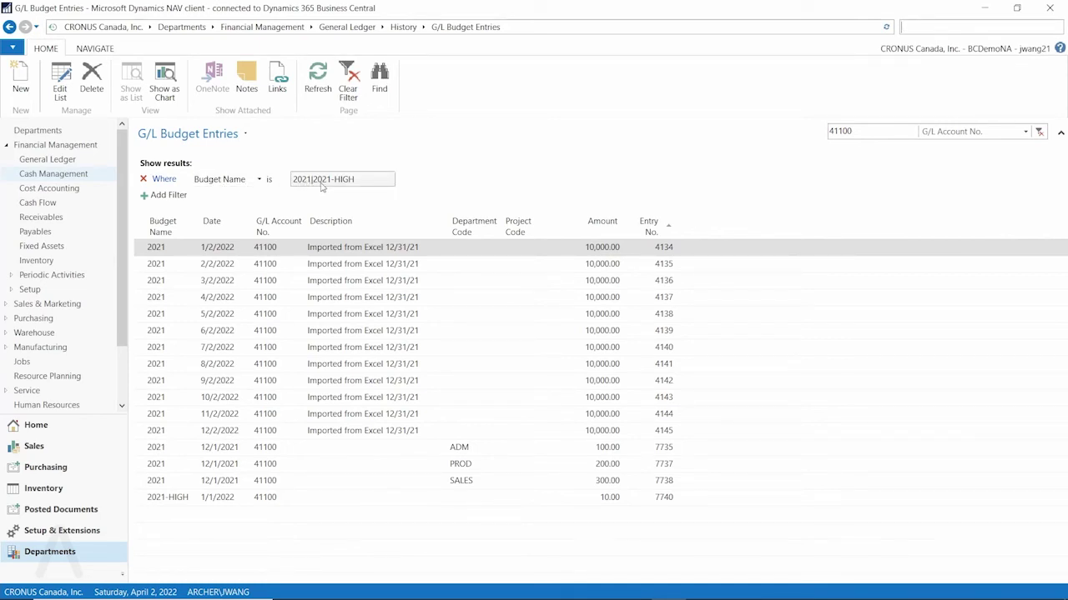
pyautogui.click(884, 131)
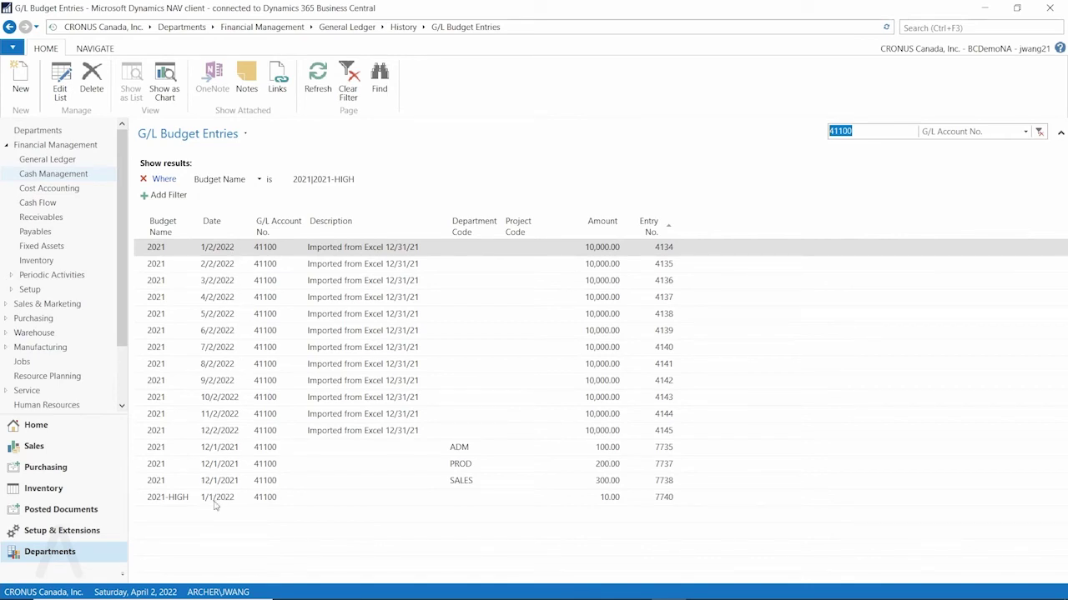
pyautogui.click(185, 505)
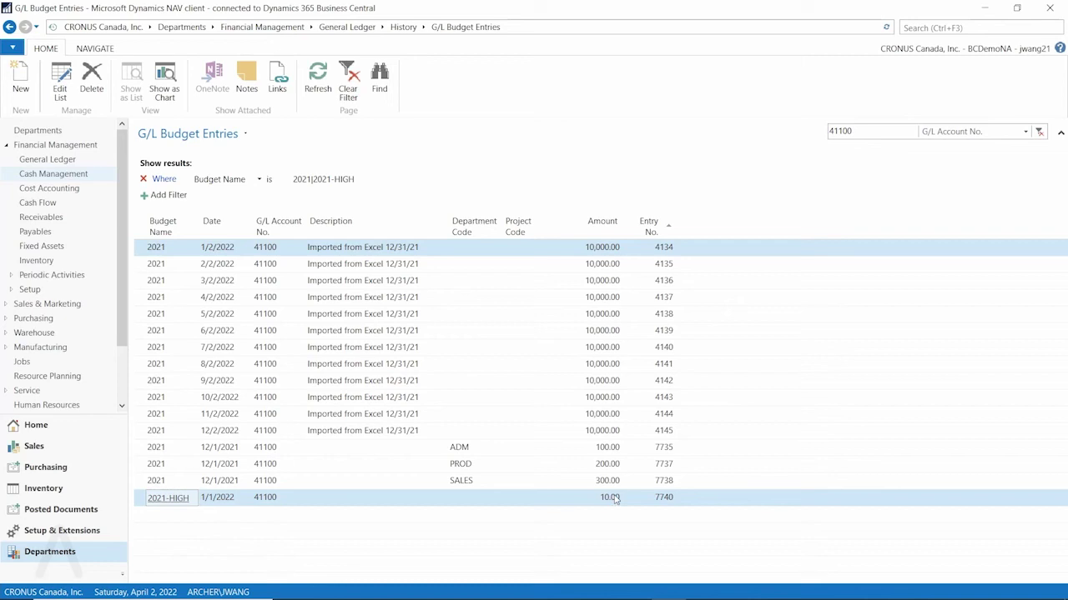
# - Discard the pending edit and move back to the first 41100 budget entry
pyautogui.press('Delete')
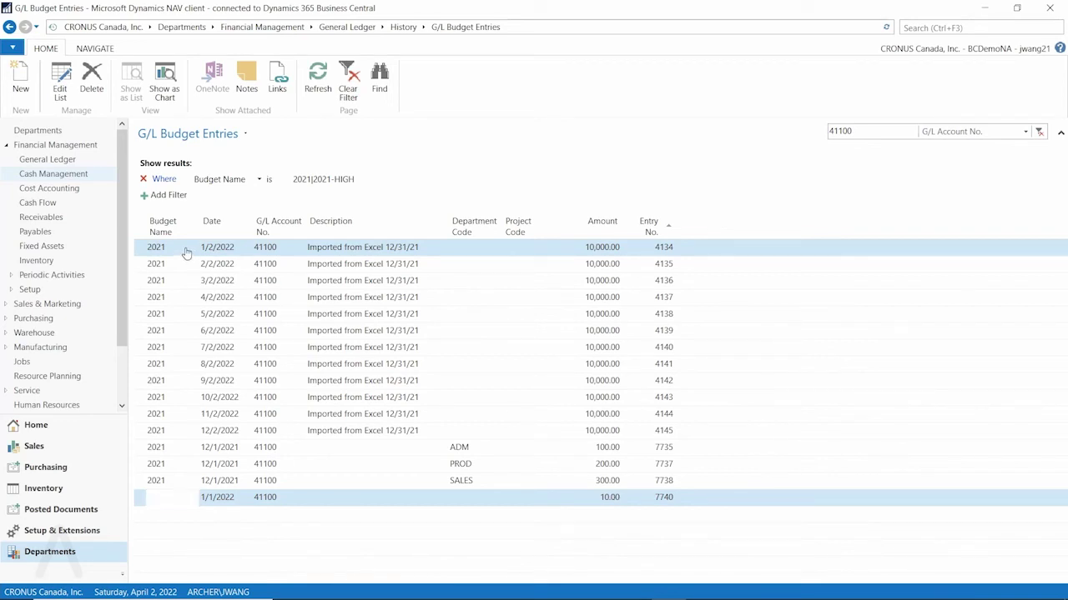
pyautogui.click(185, 251)
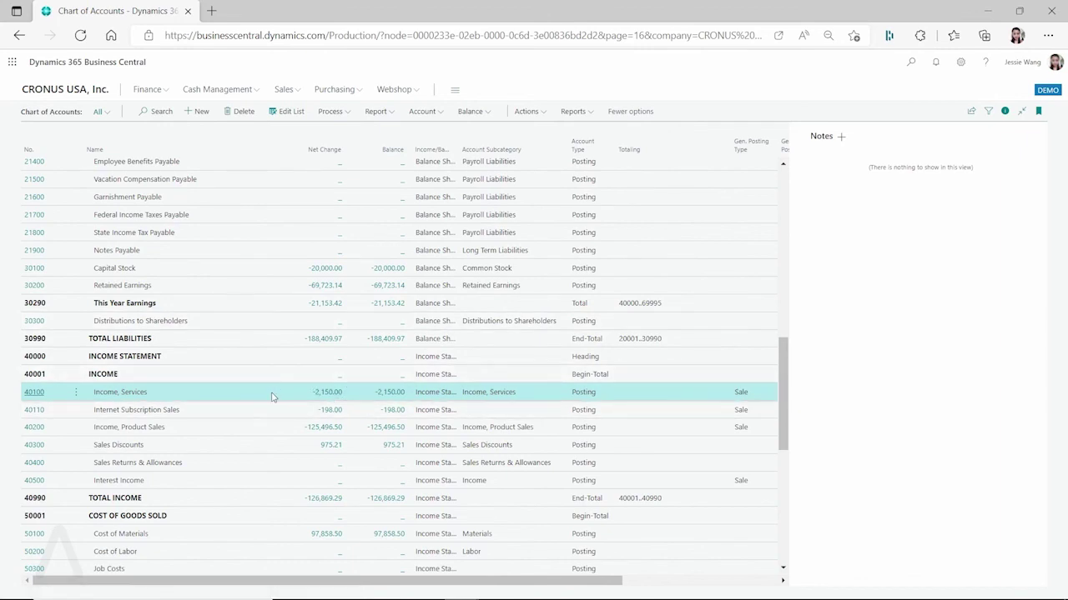
pyautogui.click(474, 112)
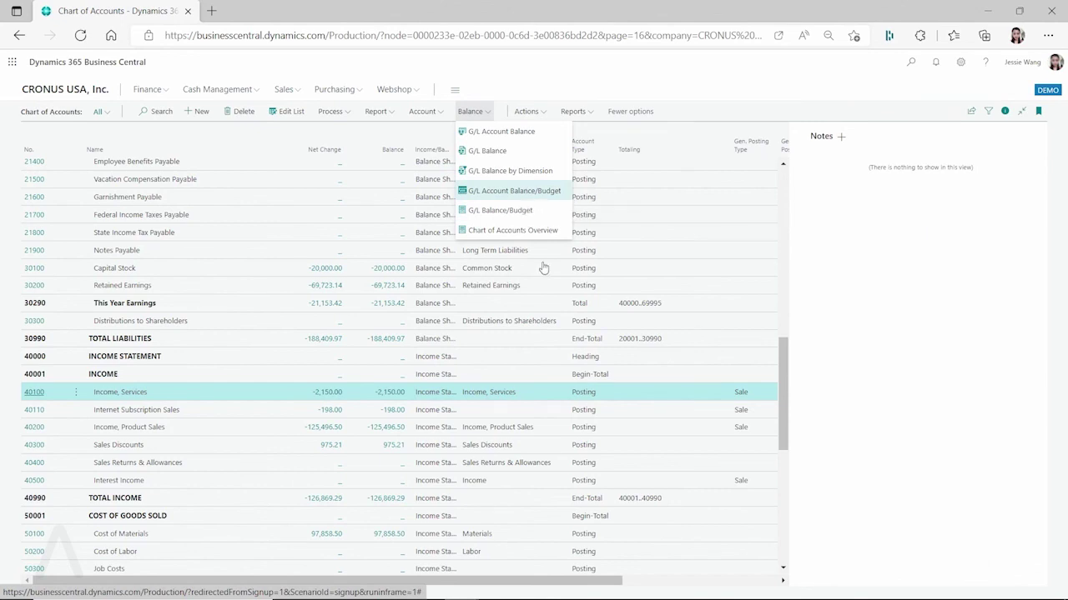
pyautogui.click(526, 191)
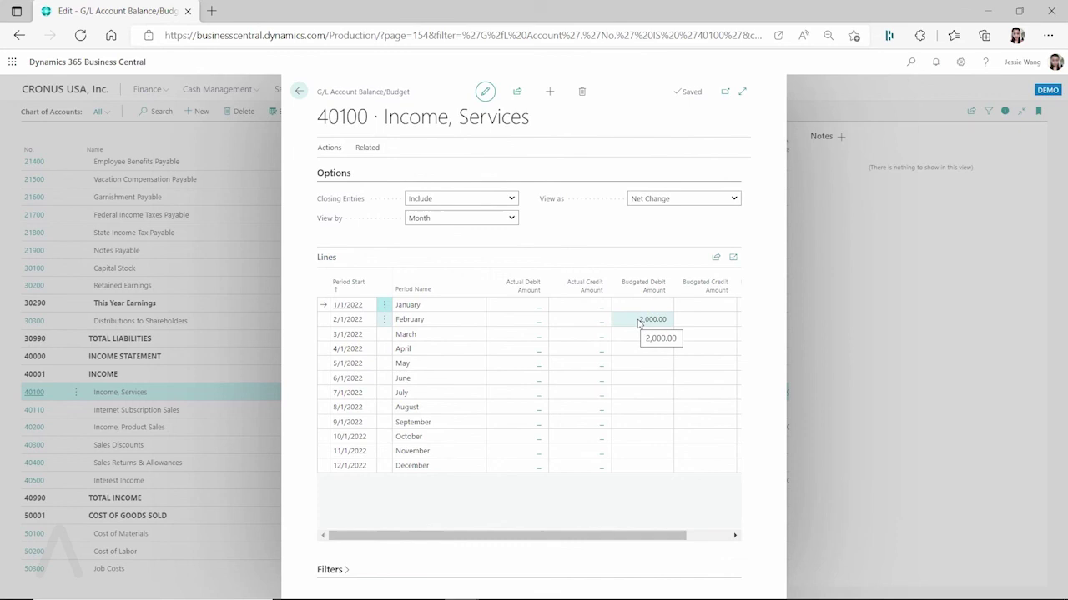
pyautogui.press('Escape')
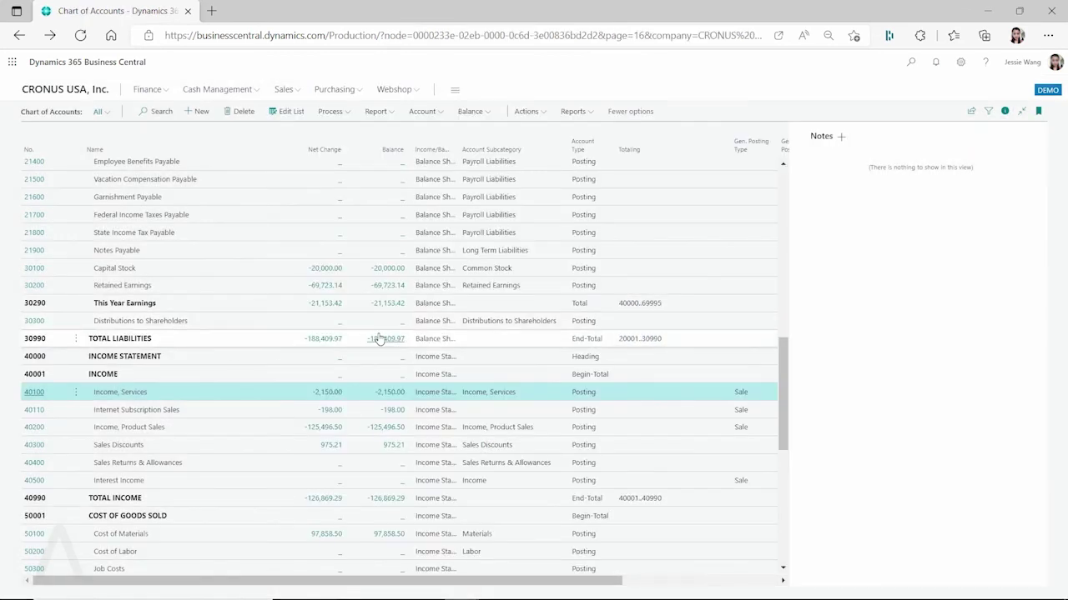